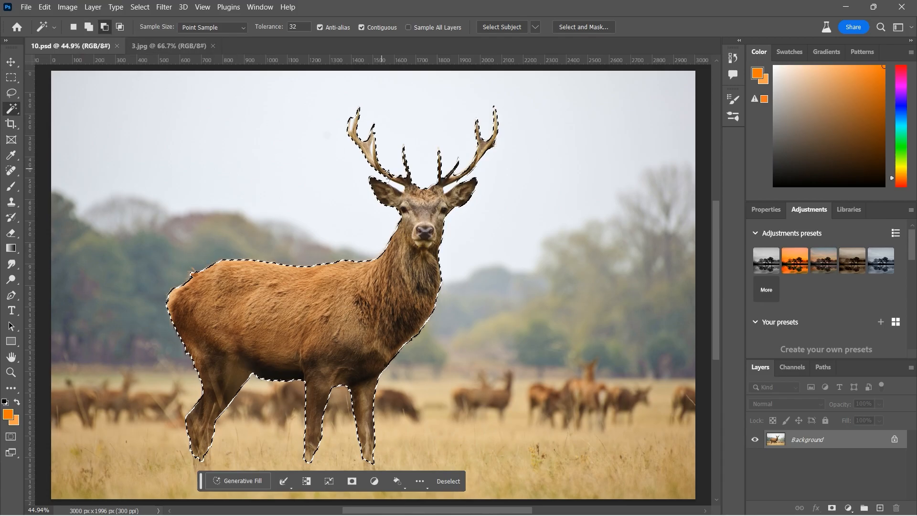
Step: Subtract the remaining background gaps around the antlers from the deer selection, and copy the selected deer to a new layer
left_click_drag(402, 176, 454, 194)
left_click(370, 237, "alt")
left_click_drag(371, 237, 409, 425)
left_click_drag(263, 143, 363, 276)
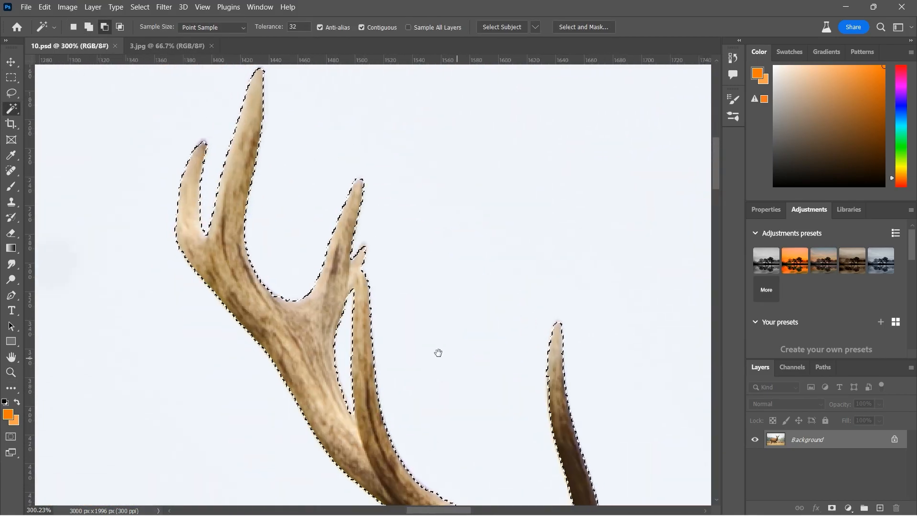
left_click_drag(468, 360, 60, 151)
left_click_drag(374, 153, 351, 221)
left_click(353, 222, "alt")
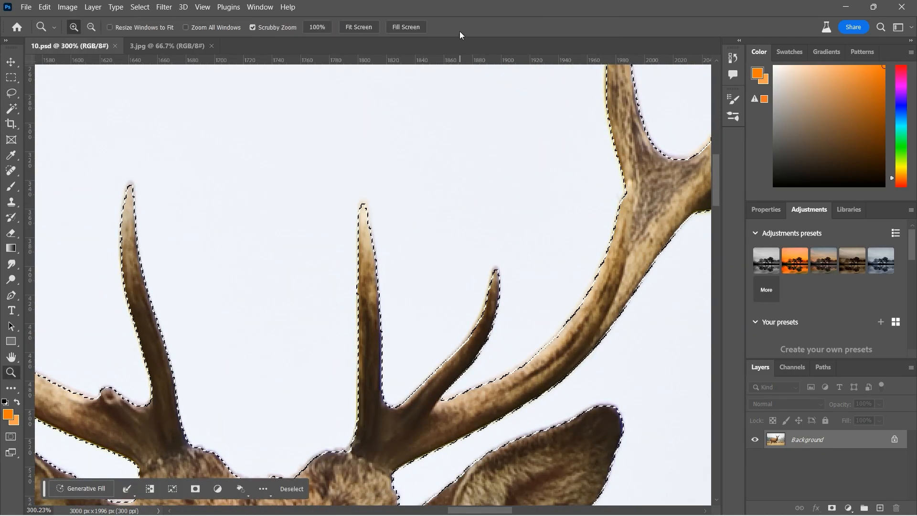
left_click(360, 27)
key("ctrl+j")
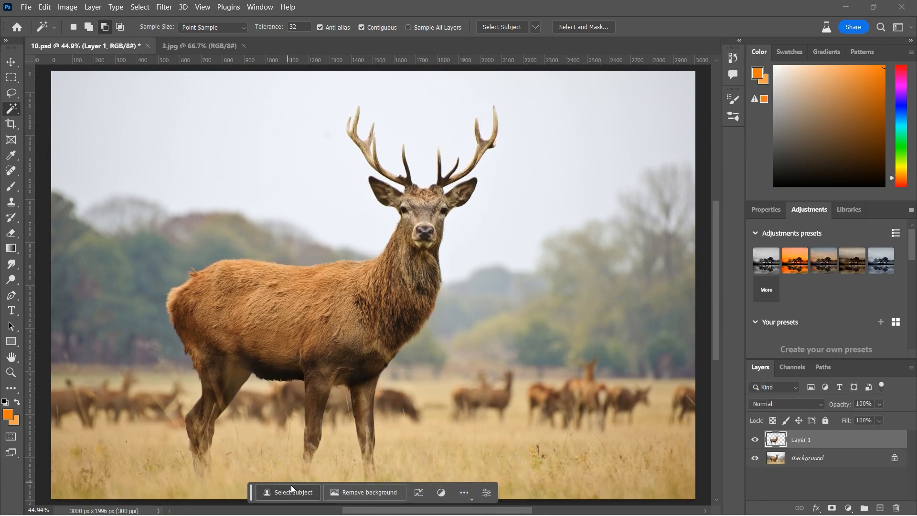
Step: Reselect the deer and subtract the enclosed background gap between the left antler's branches with the Magic Wand
key("ctrl+shift+d")
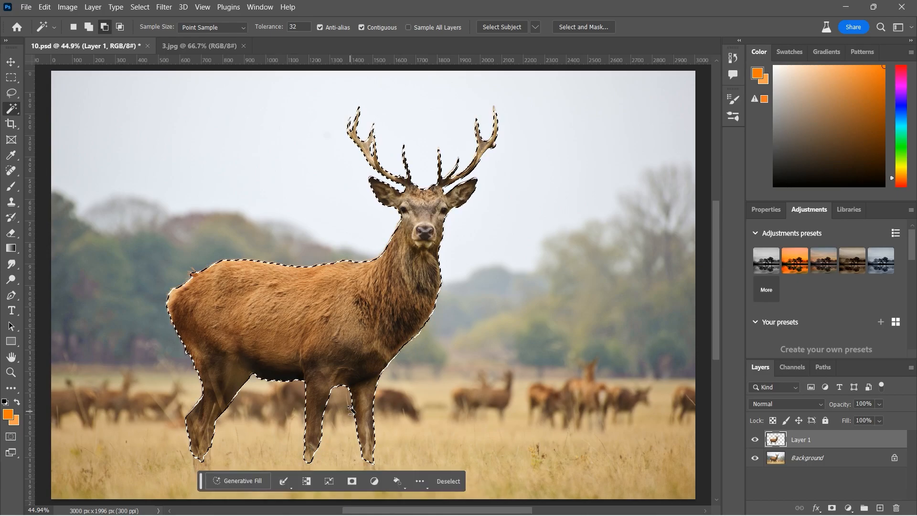
key("z")
left_click_drag(417, 175, 471, 195)
left_click_drag(346, 160, 374, 356)
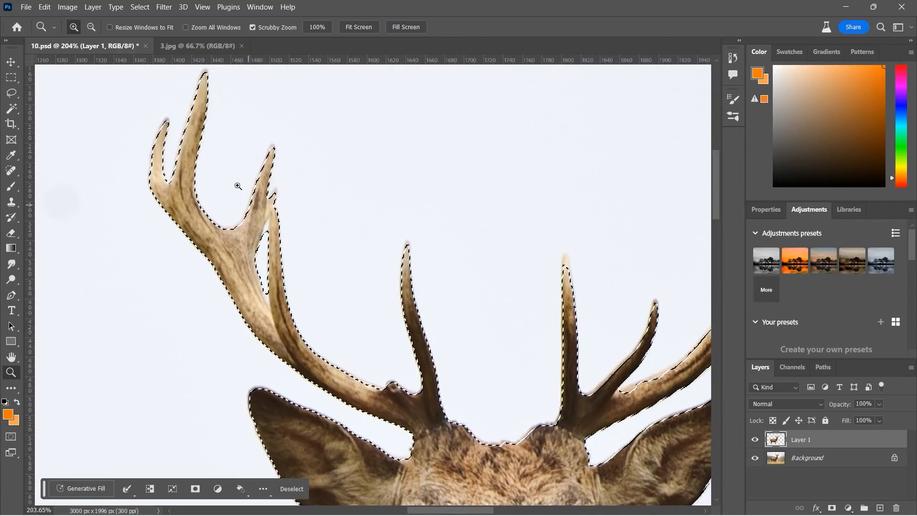
left_click(11, 107)
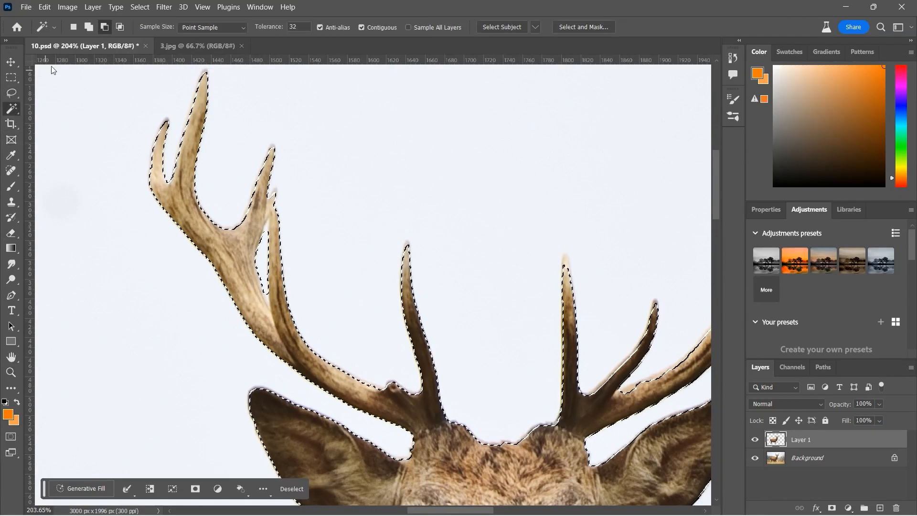
left_click(264, 281, "alt")
Step: Add the missed parts of the antlers to the deer selection with the Magic Wand
left_click_drag(390, 382, 203, 364)
left_click(378, 243)
key("shift+w")
left_click(393, 369)
key("ctrl+z")
key("shift+w")
left_click_drag(632, 75, 614, 178)
left_click(614, 177)
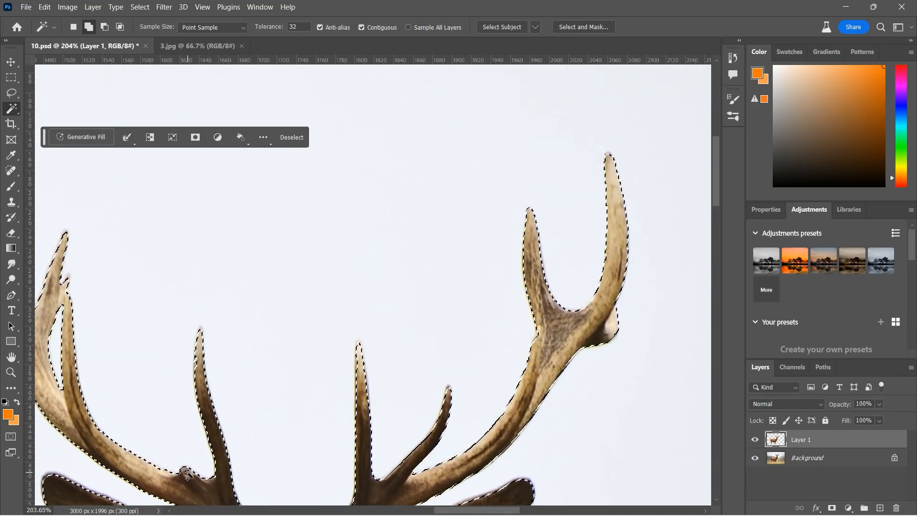
key("z")
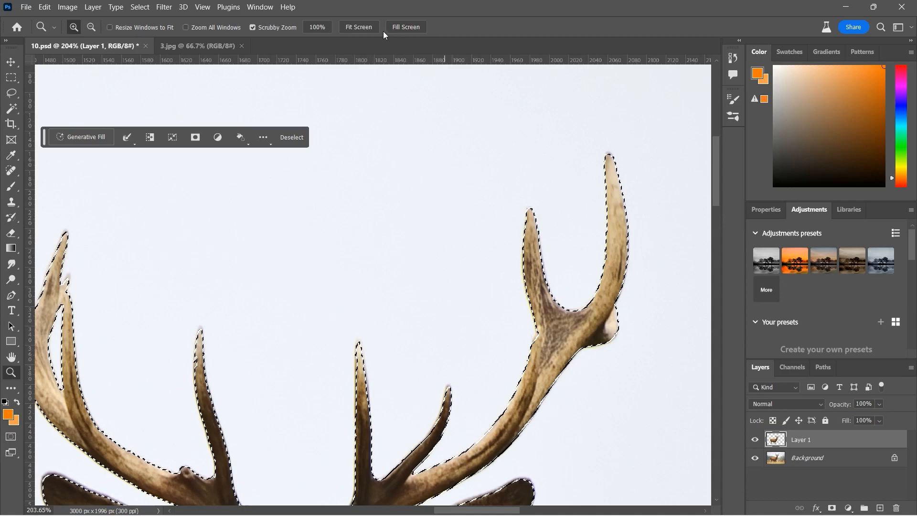
left_click(368, 30)
key("w")
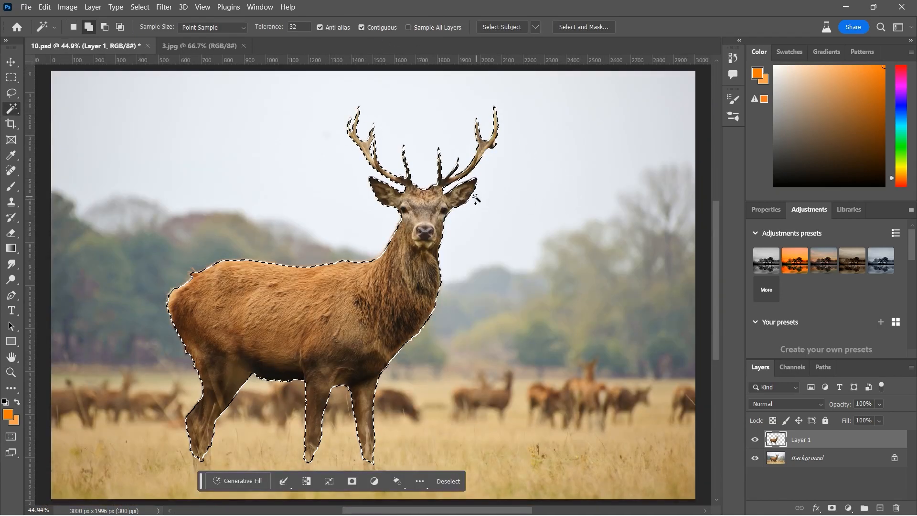
Step: Reduce the deer selection to the antlers by intersecting it with a freehand Lasso outline, and copy the antlers to a new layer
key("l")
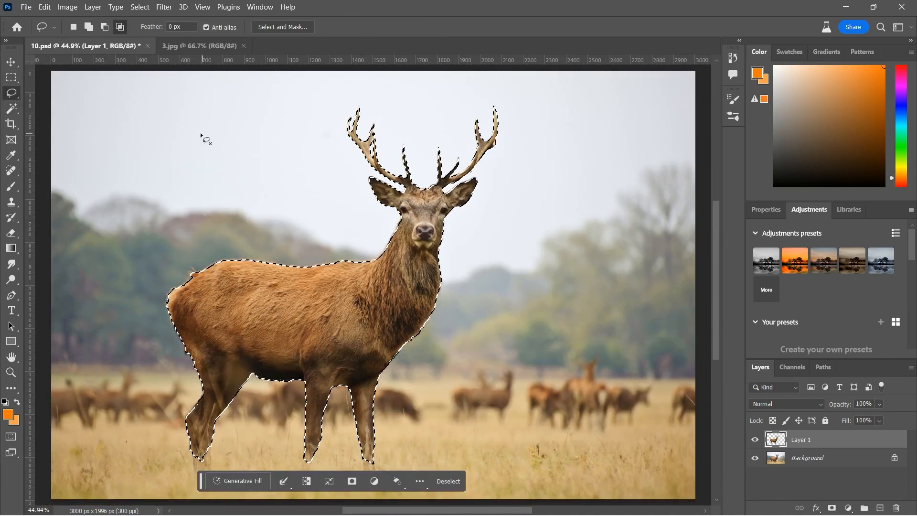
key("z")
left_click_drag(410, 184, 475, 192)
key("l")
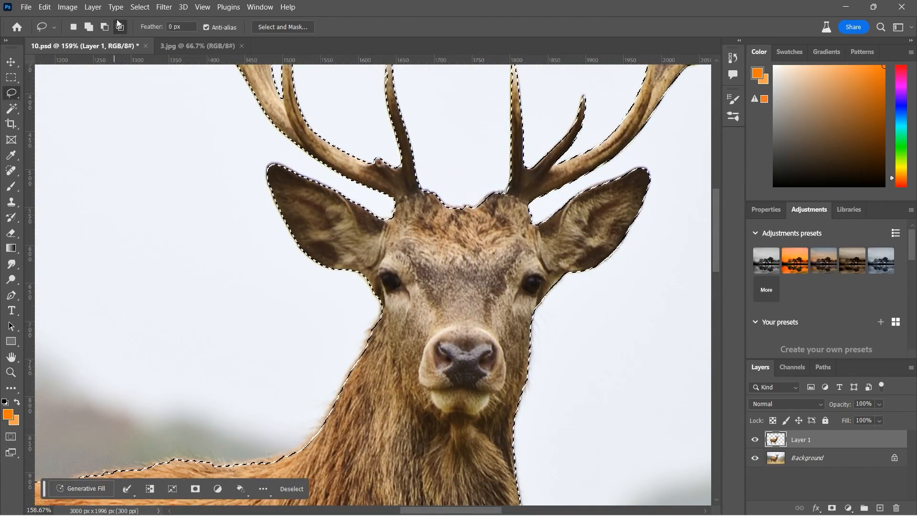
left_click_drag(421, 156, 376, 275)
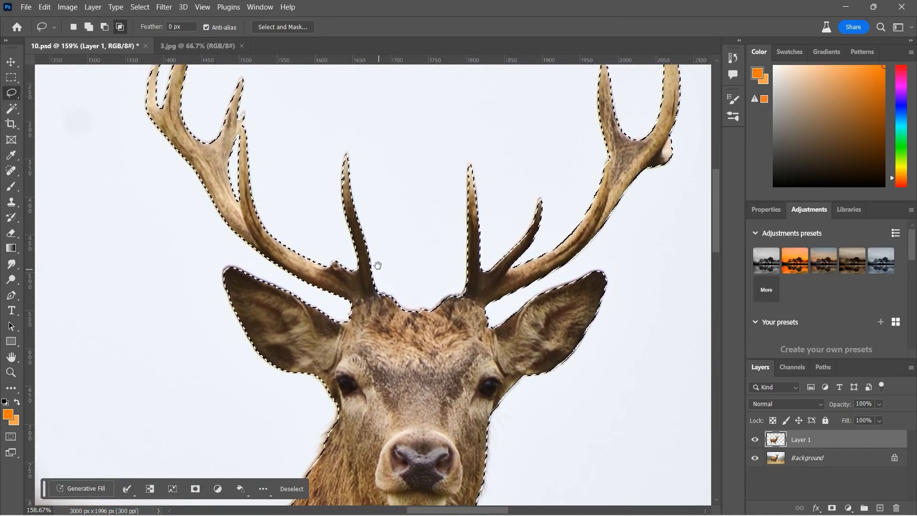
left_click_drag(399, 232, 377, 317)
mouse_move(333, 402)
left_mouse_down()
mouse_move(513, 382)
mouse_move(682, 242)
mouse_move(544, 134)
mouse_move(141, 95)
mouse_move(207, 341)
mouse_move(306, 392)
left_mouse_up()
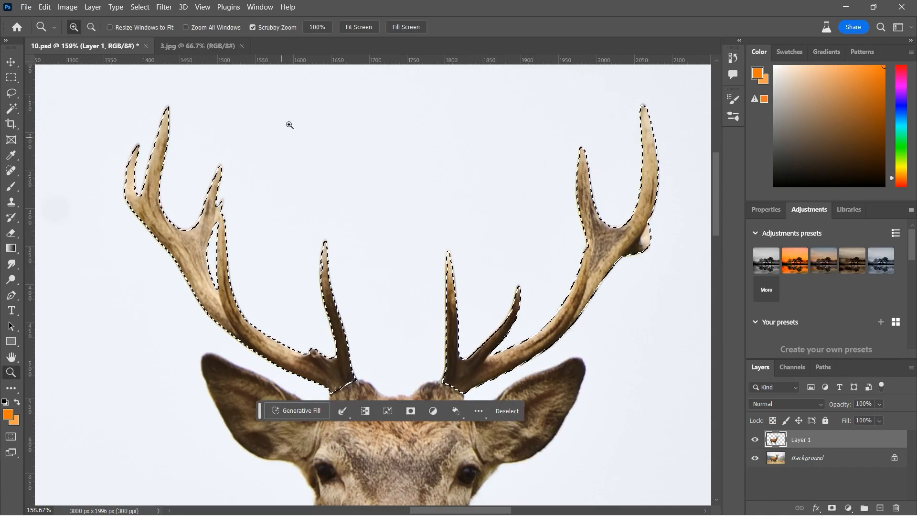
left_click(355, 27)
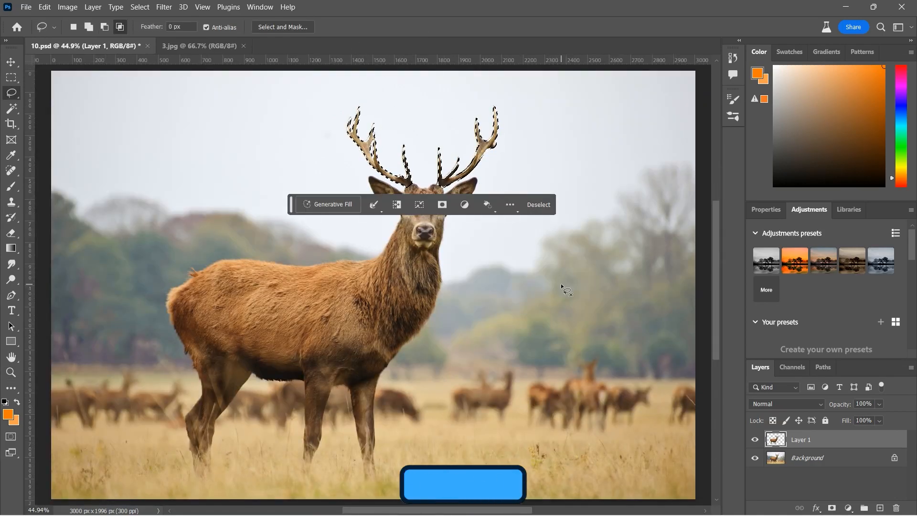
key("ctrl+j")
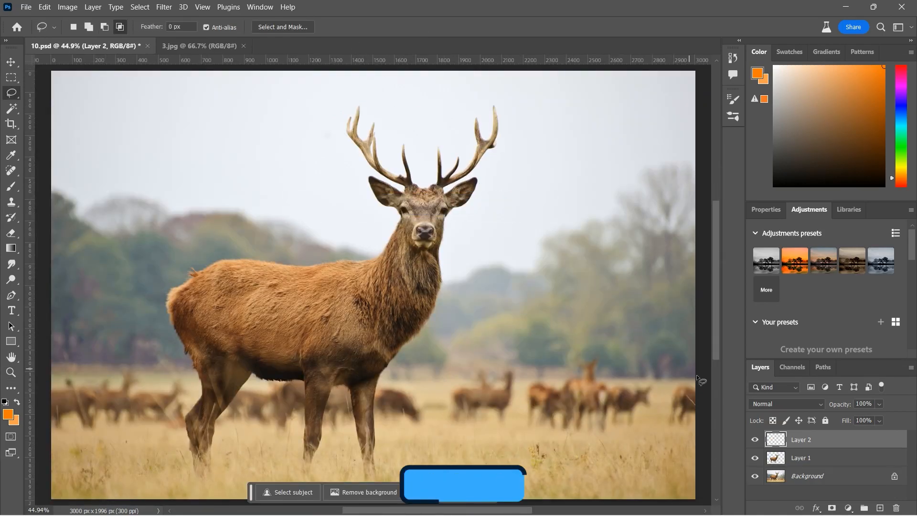
Step: Apply the Portraits Black & White adjustment preset above Layer 1 and again above the Background layer
left_click(807, 457)
left_click(771, 261)
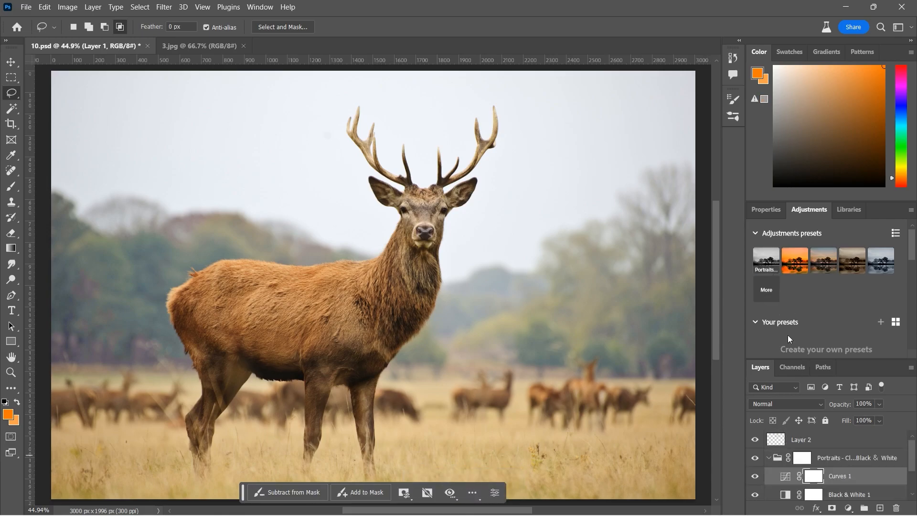
scroll(817, 473, "down", 1)
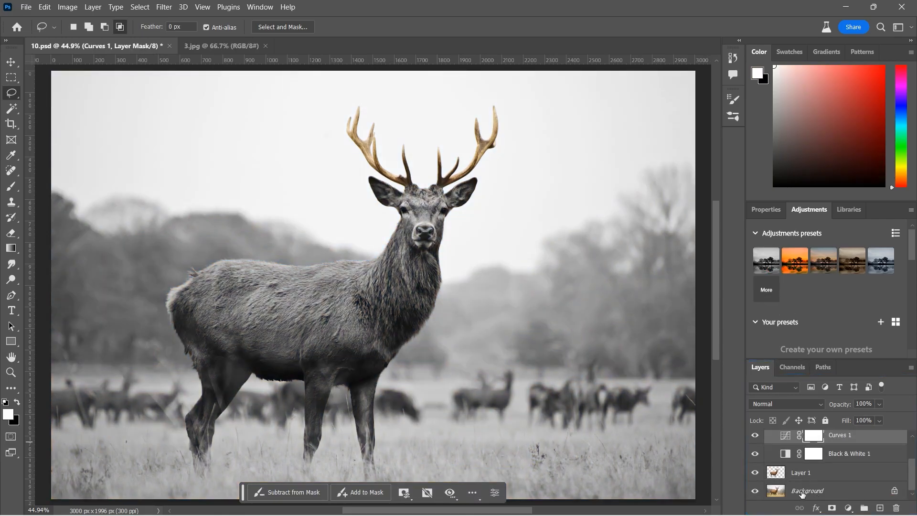
left_click(801, 492)
left_click(769, 266)
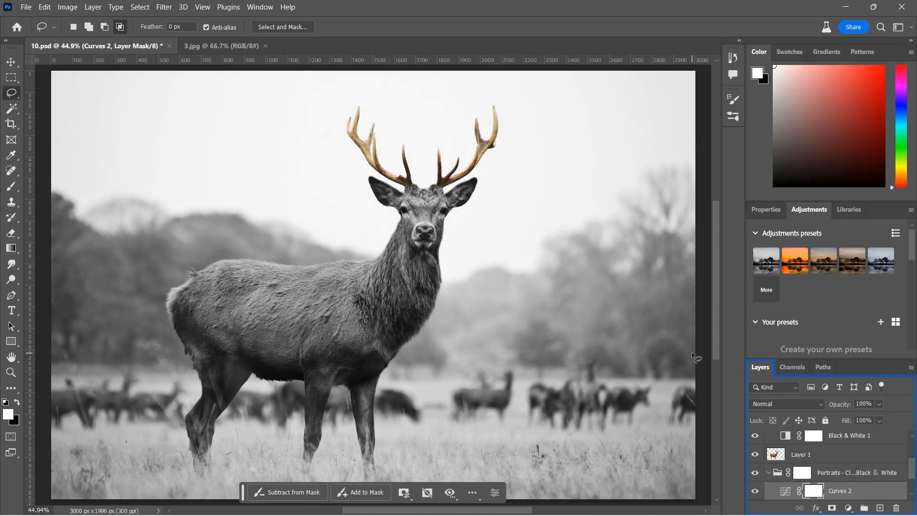
Step: Apply the Camera Raw Filter to Layer 1 with Exposure -0.55, Contrast +63, Highlights -100 and Whites -50
scroll(812, 454, "up", 3)
scroll(822, 470, "down", 1)
scroll(825, 473, "down", 1)
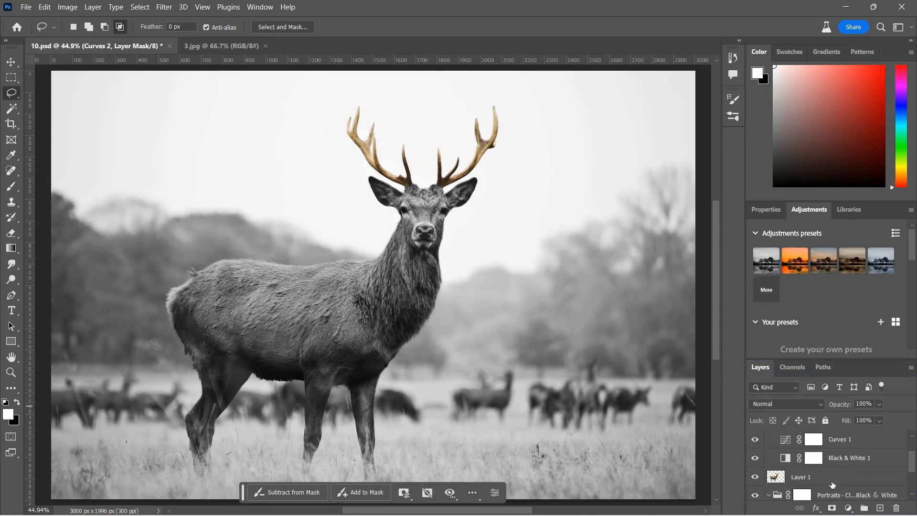
left_click(828, 480)
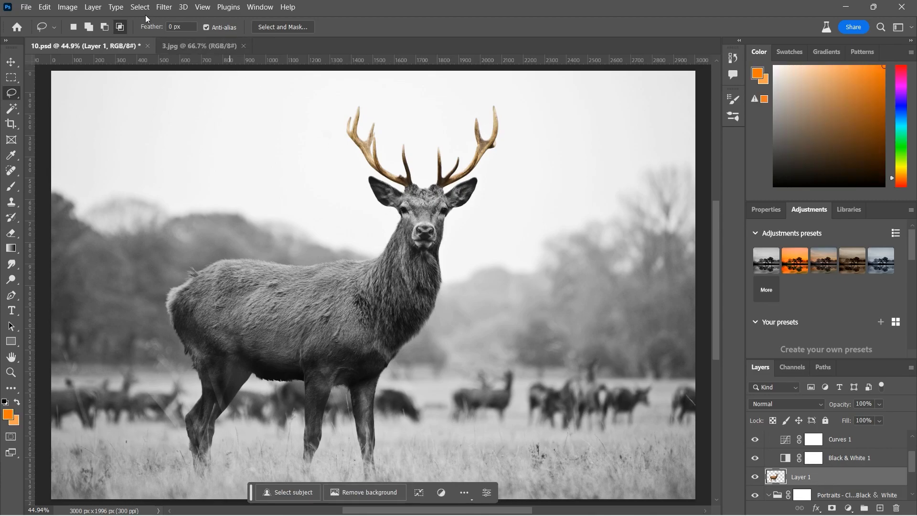
left_click(161, 11)
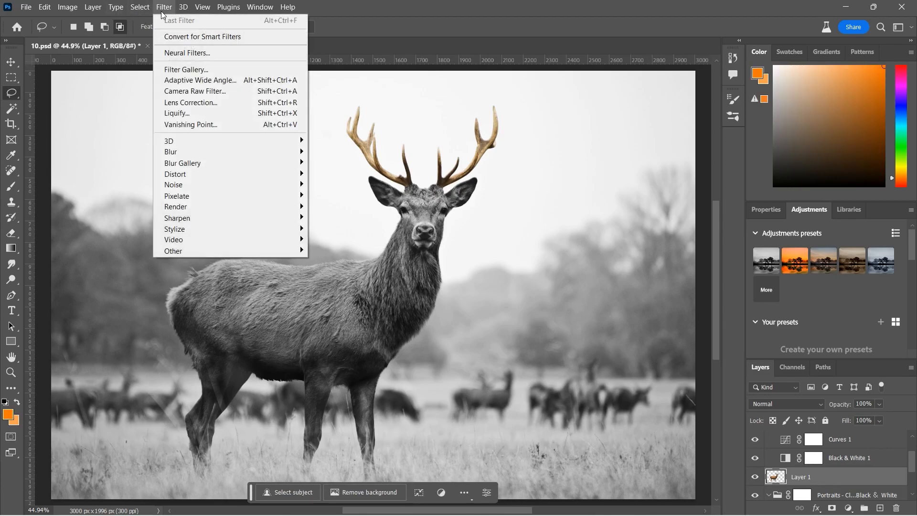
left_click(184, 87)
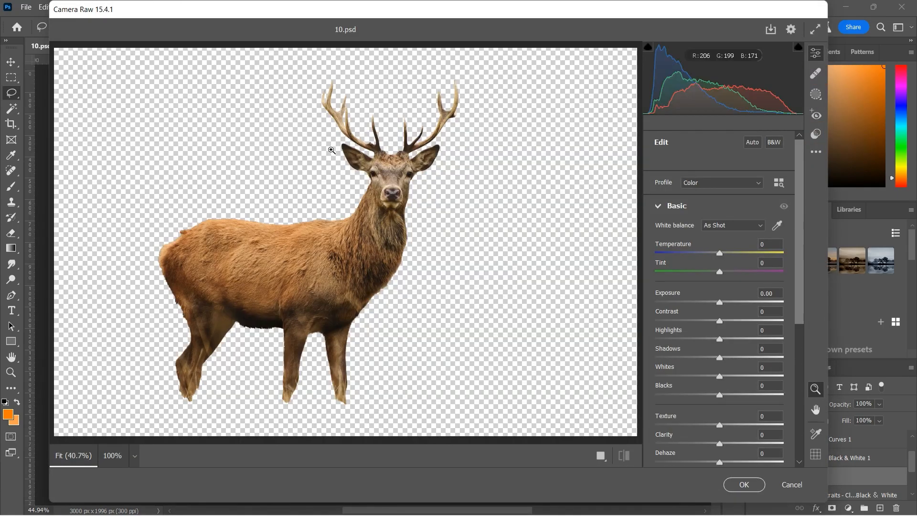
left_click_drag(719, 302, 649, 334)
left_click_drag(719, 376, 687, 376)
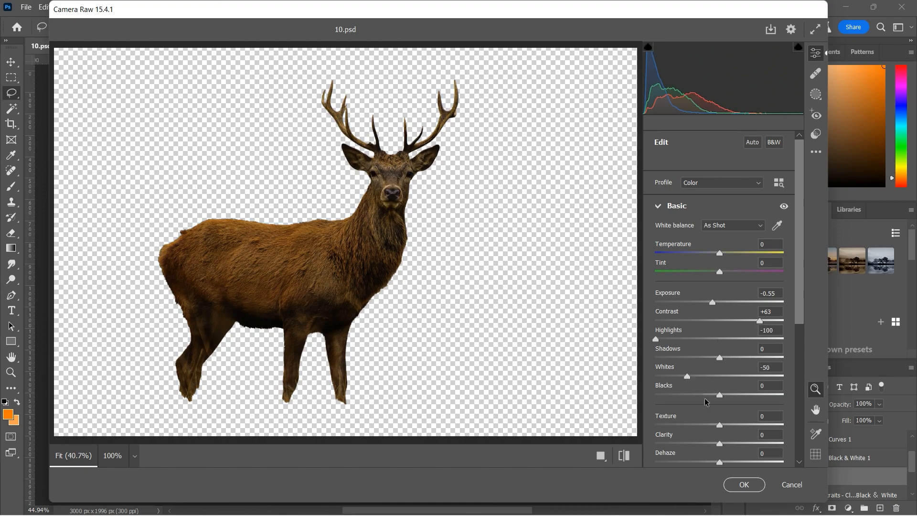
left_click(745, 484)
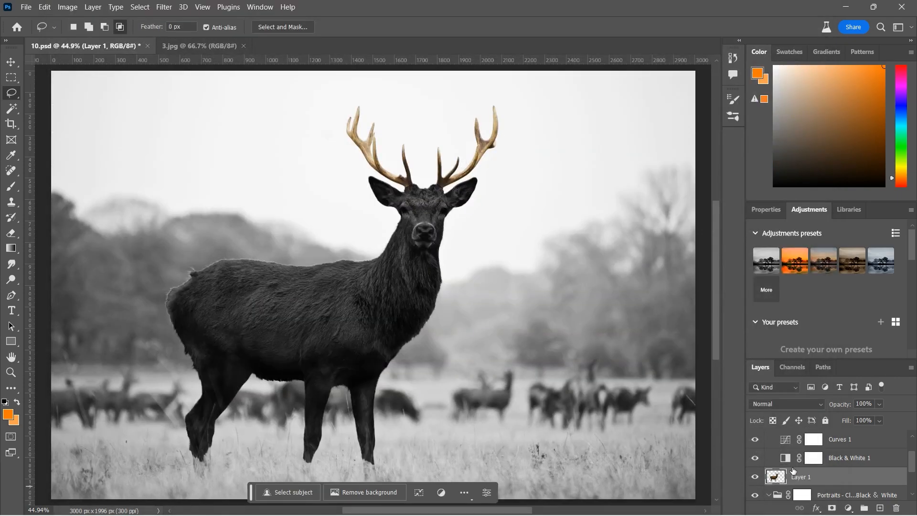
Step: Apply the Camera Raw Filter to the Background layer with Exposure -0.55, Contrast +63, Highlights -100 and Whites -50
scroll(834, 463, "down", 1)
left_click(824, 492)
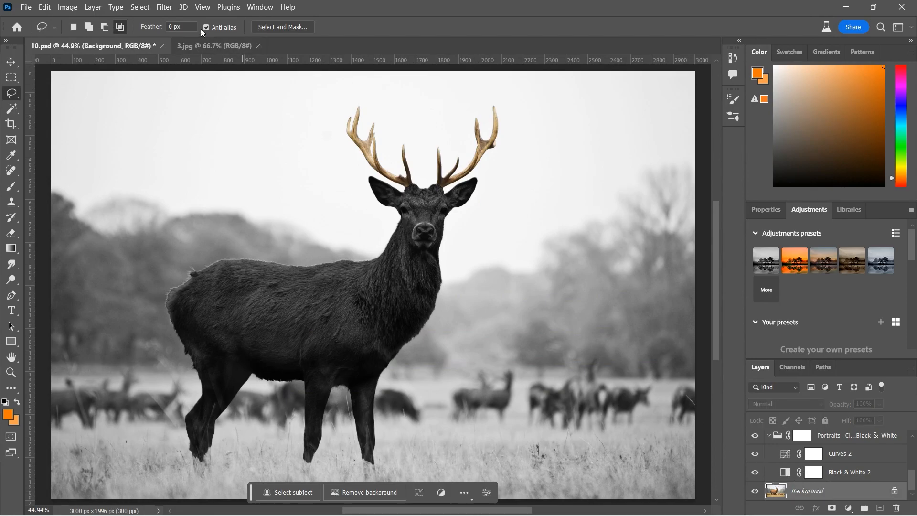
left_click(164, 7)
left_click(190, 91)
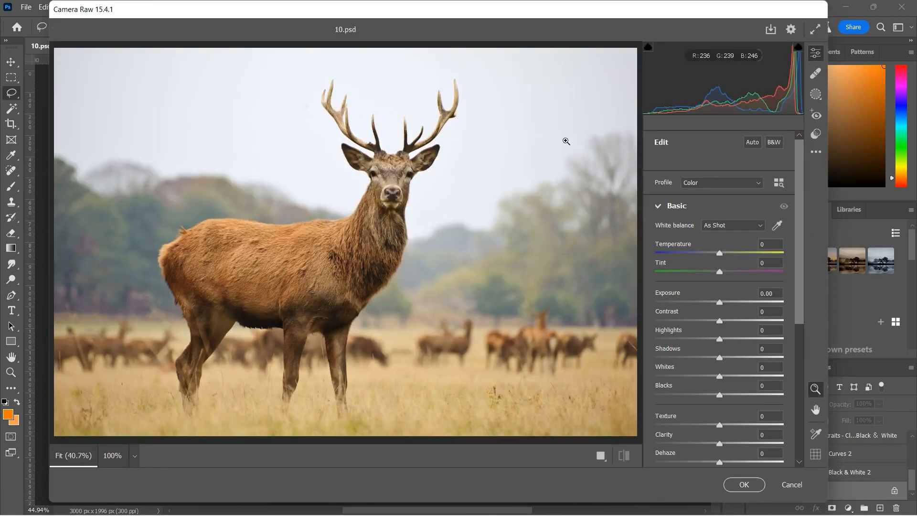
left_click_drag(719, 302, 655, 338)
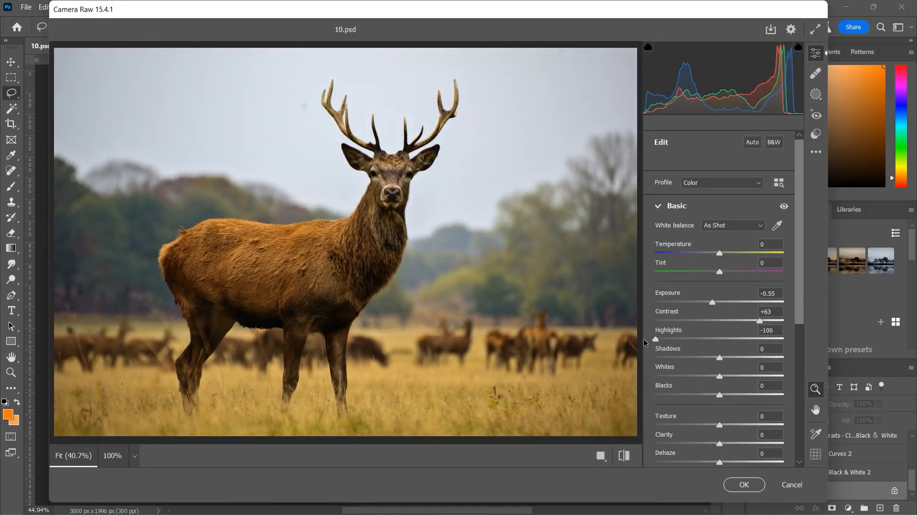
left_click_drag(719, 376, 687, 376)
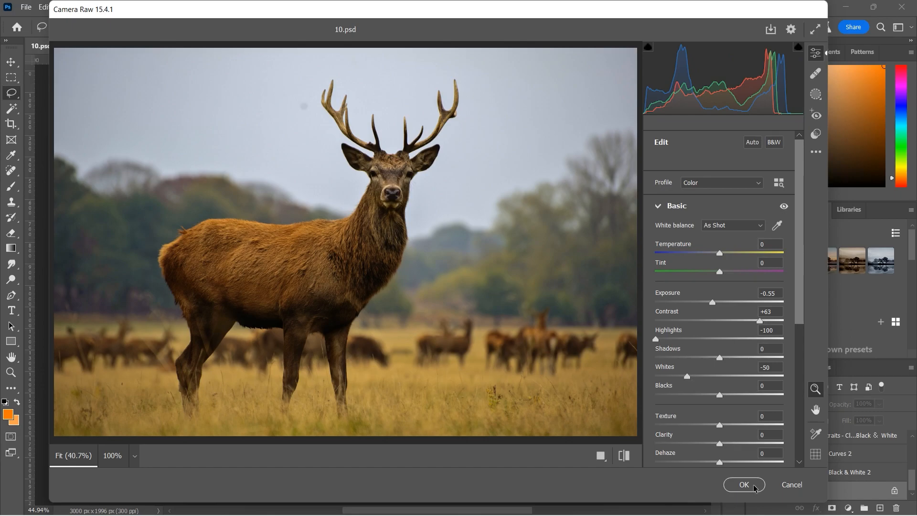
left_click(744, 484)
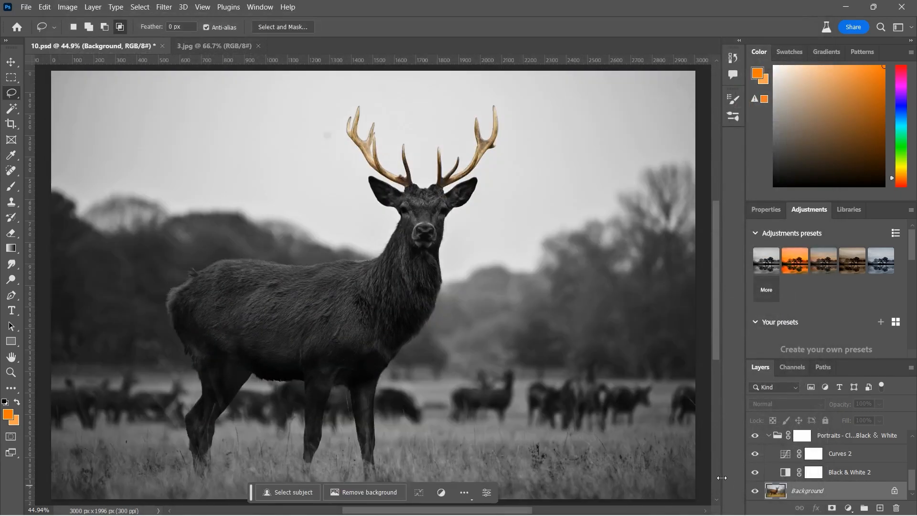
Step: Add an Inner Glow to the antlers on Layer 2, using Linear Dodge (Add), 50% opacity and the orange ff7800
scroll(810, 475, "up", 4)
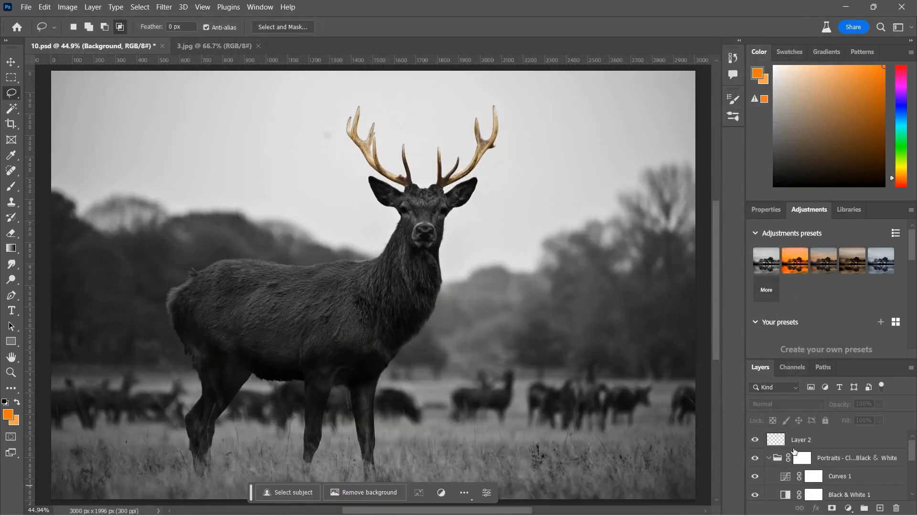
left_click(797, 447)
left_click(816, 508)
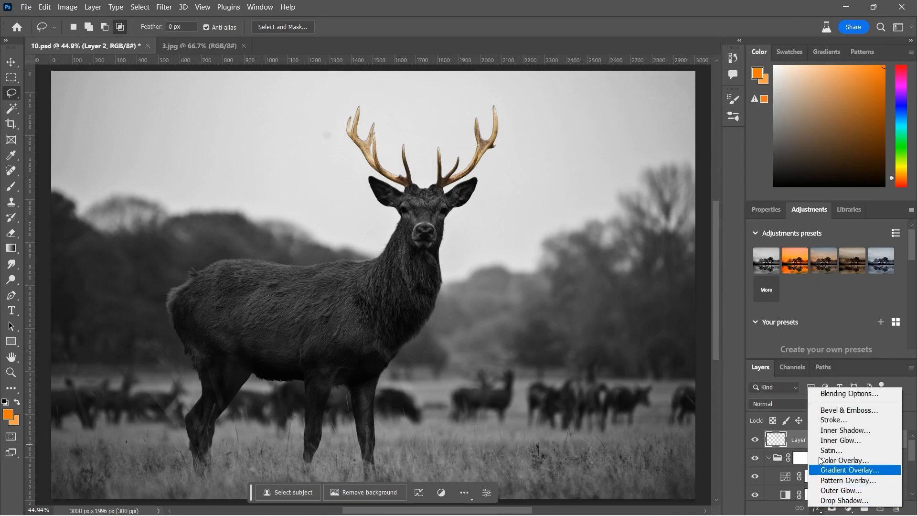
left_click(820, 395)
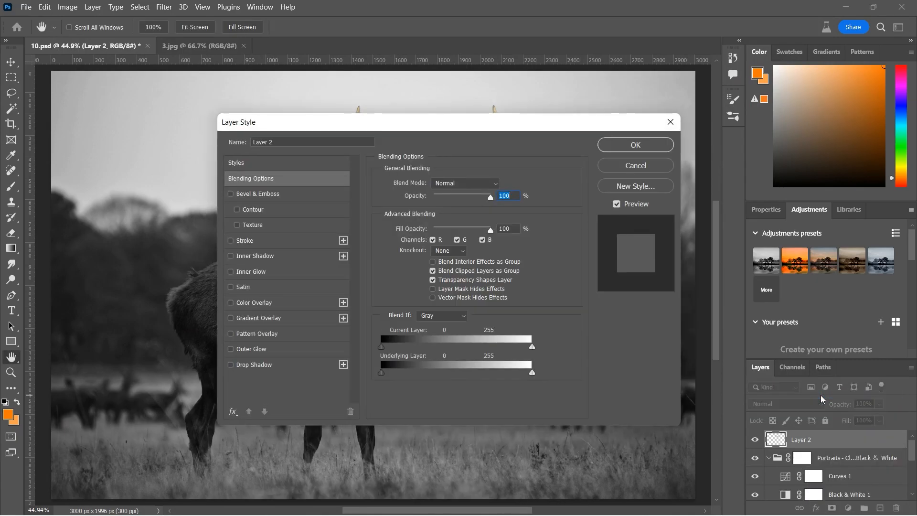
left_click(286, 271)
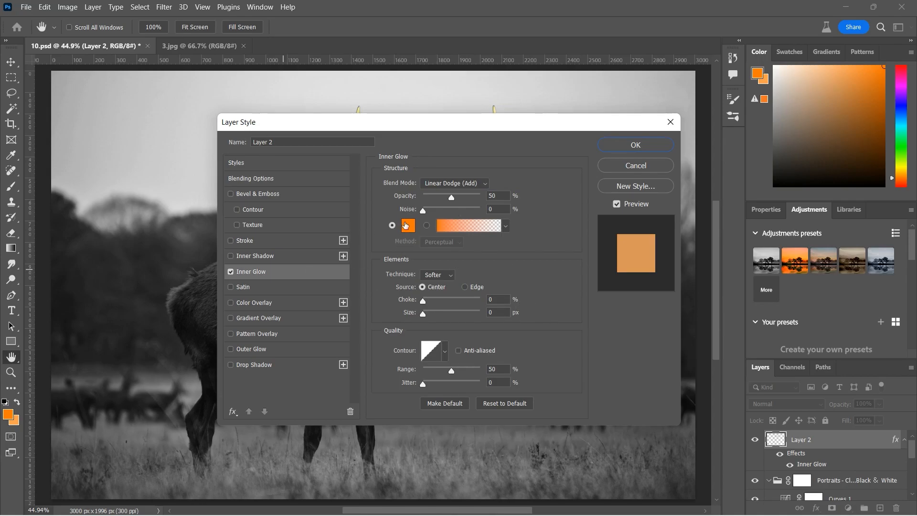
left_click(406, 225)
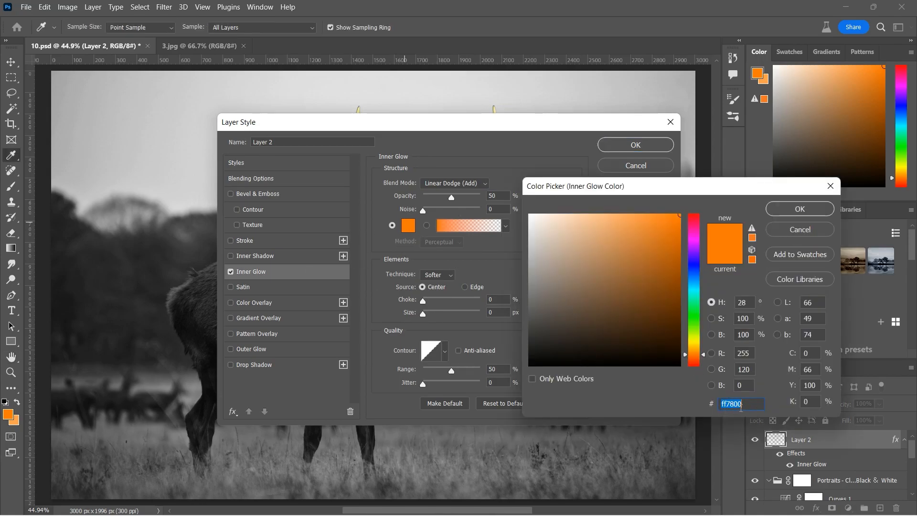
left_click(794, 233)
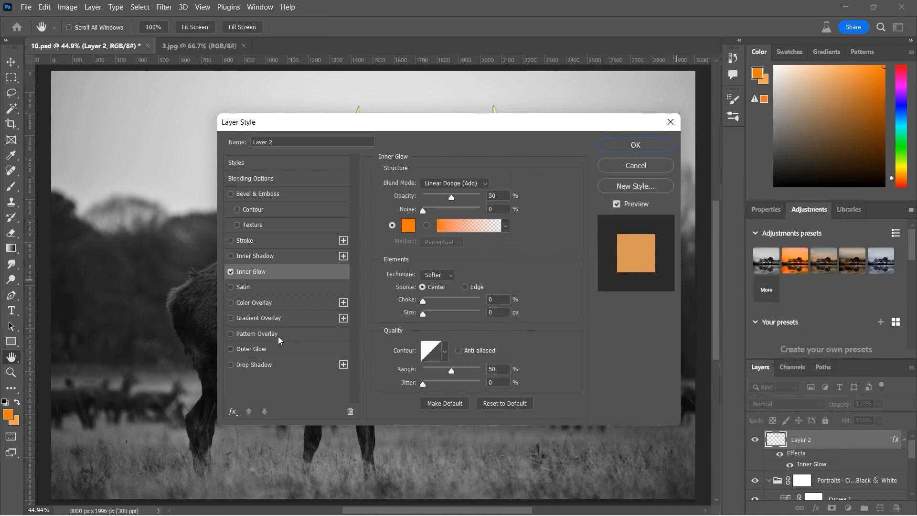
Step: Add an Outer Glow to Layer 2 with Linear Dodge (Add), 35% opacity, orange ff7800, spread 20%, size 122 px and range 70%
left_click(261, 353)
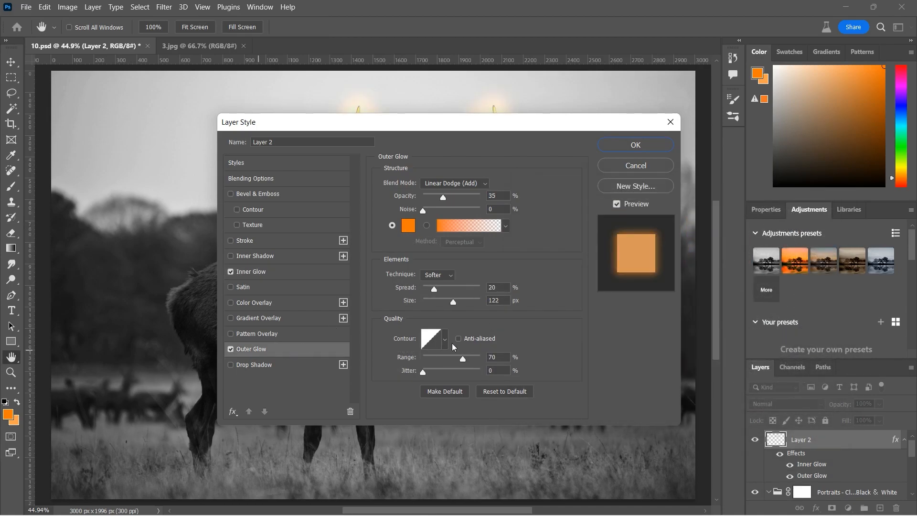
left_click(407, 226)
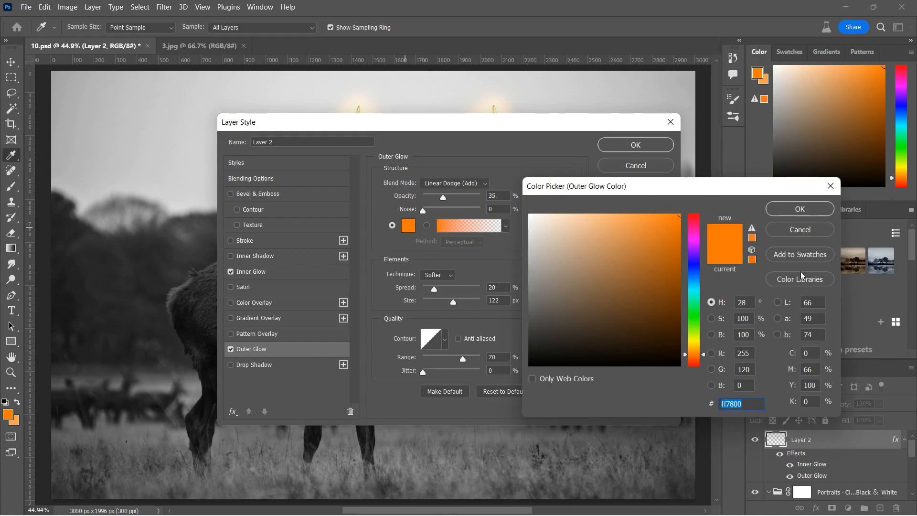
left_click(801, 231)
left_click(627, 144)
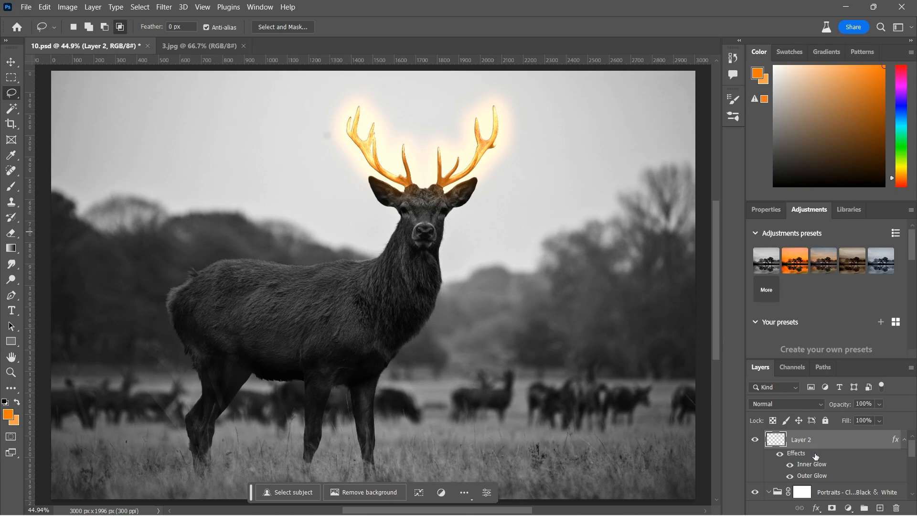
Step: Create five new empty layers inside the upper Portraits Black & White group, above its Curves adjustment
scroll(797, 442, "down", 3)
scroll(809, 453, "up", 3)
left_click(822, 487)
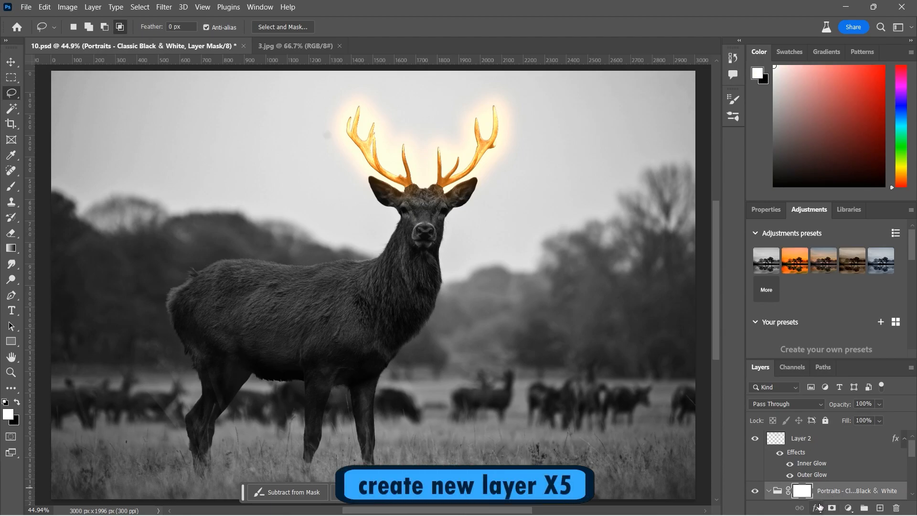
left_click(880, 508)
left_click(880, 508)
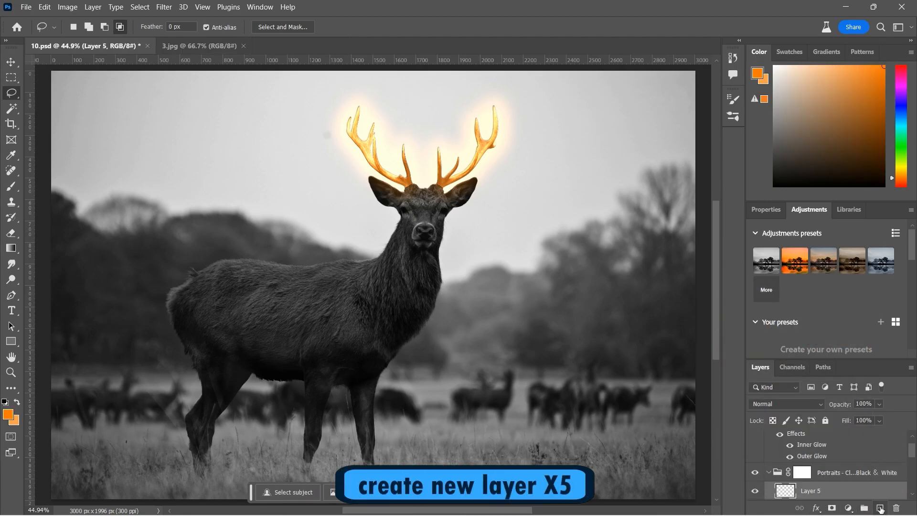
left_click(880, 508)
left_click(880, 508)
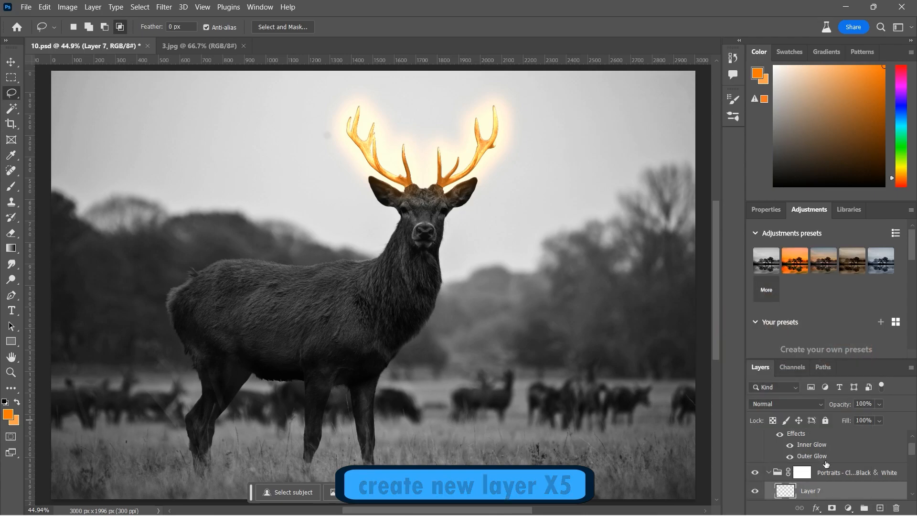
Step: Set Layer 7's opacity to 40% and Layer 6's opacity to 50%
scroll(823, 458, "down", 2)
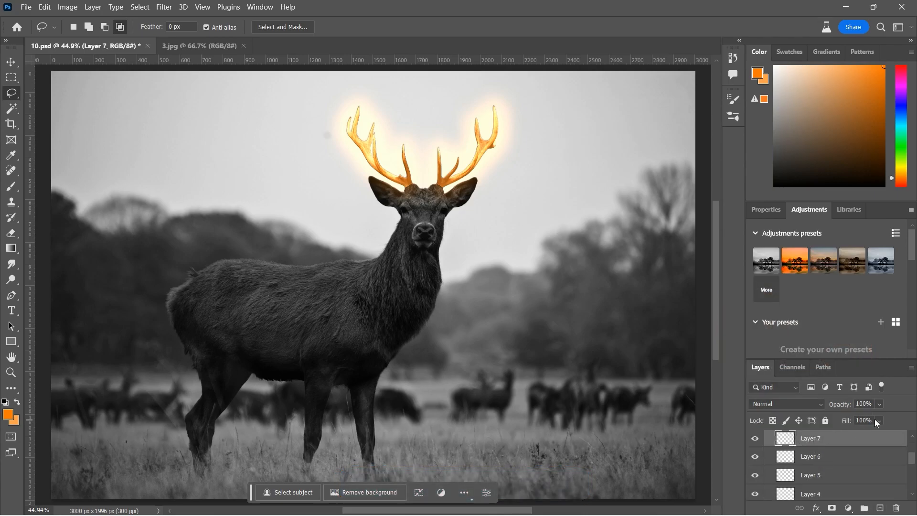
left_click(878, 404)
left_click(859, 416)
left_click(879, 405)
left_click(825, 457)
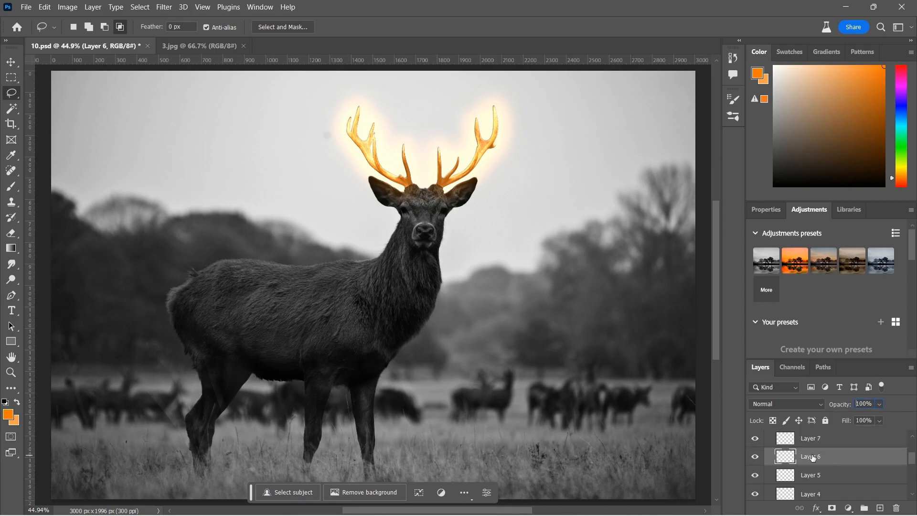
left_click(877, 404)
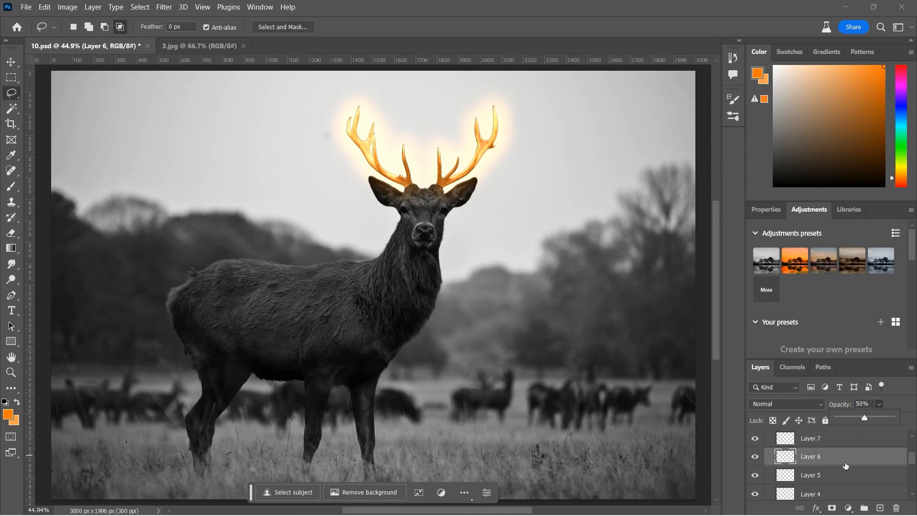
Step: Set the opacity of Layer 5 to 8%
left_click(839, 475)
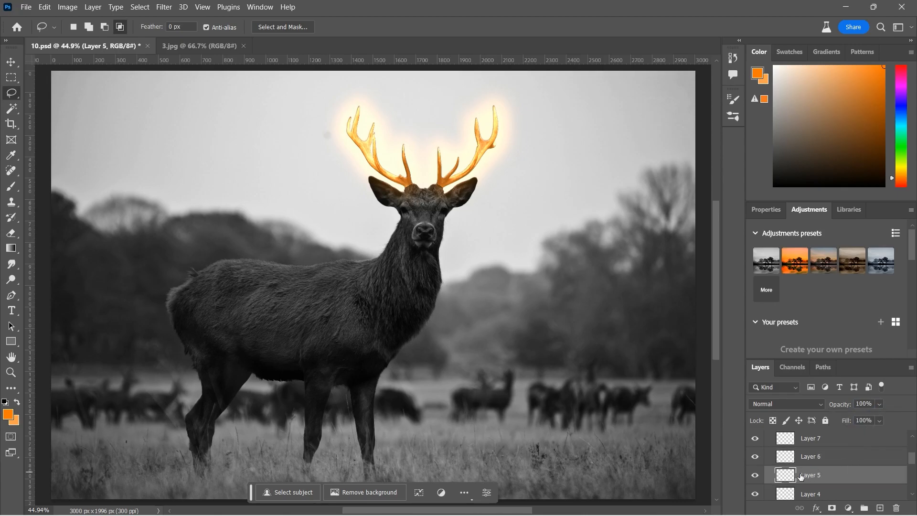
left_click_drag(858, 416, 846, 418)
left_click(884, 403)
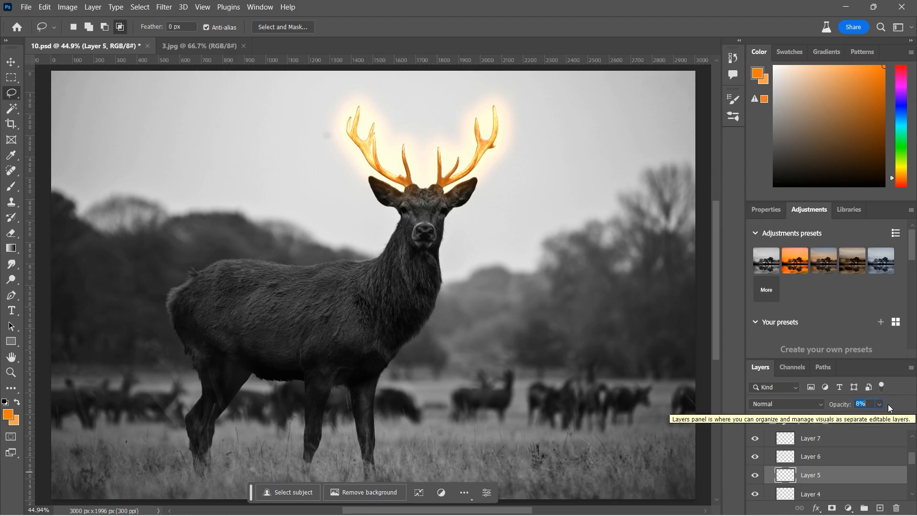
Step: Adjust the opacity of Layer 4 and set the opacity of Layer 3 to 4%
left_click(812, 495)
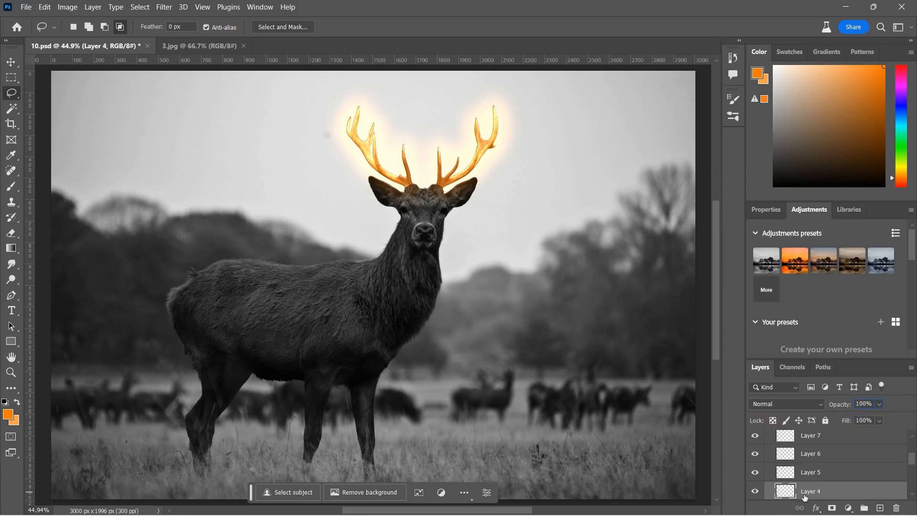
left_click(879, 404)
left_click(879, 405)
scroll(836, 449, "down", 1)
left_click(830, 455)
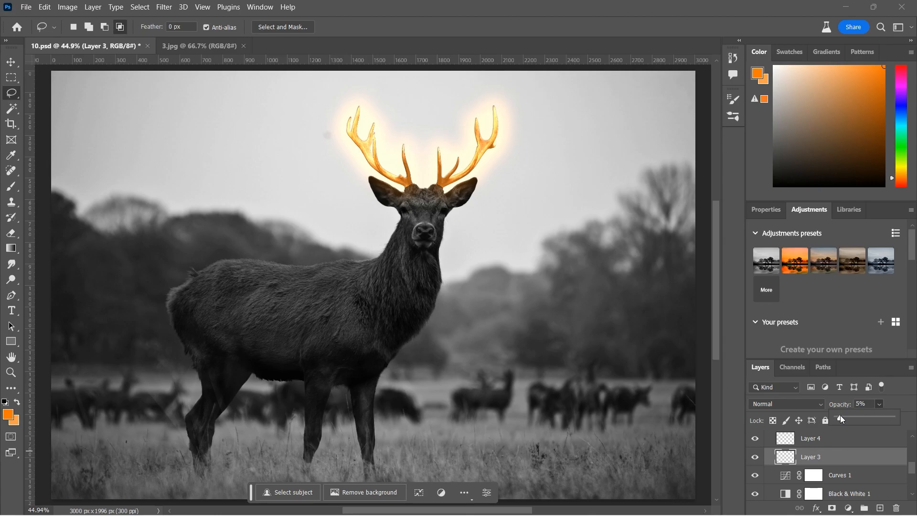
left_click(872, 405)
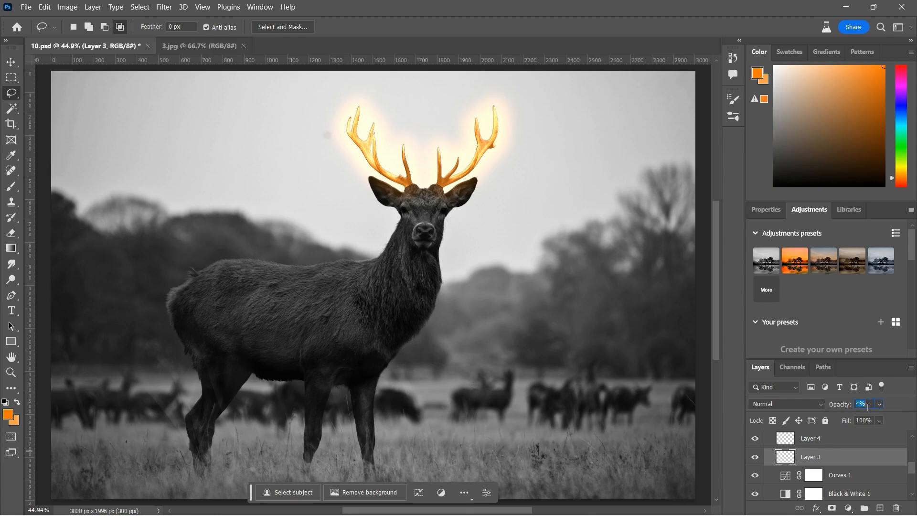
Step: Paint a glow over the antlers on Layer 7 with the Soft Round brush at 1457 px in orange ff7800
scroll(817, 459, "up", 4)
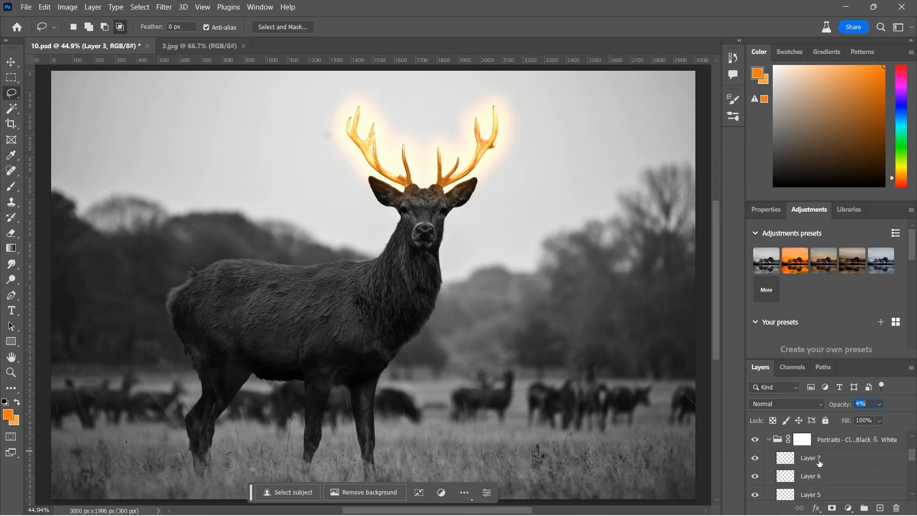
left_click(820, 460)
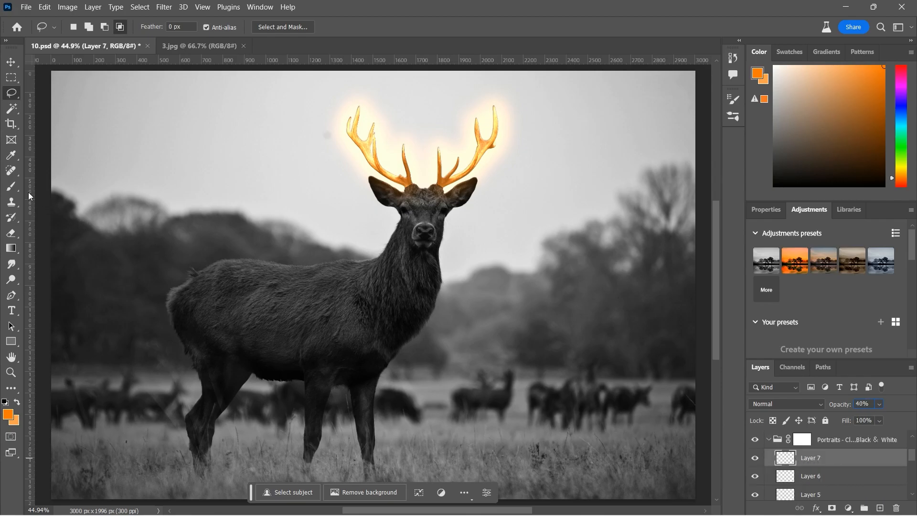
left_click(16, 190)
left_click(87, 27)
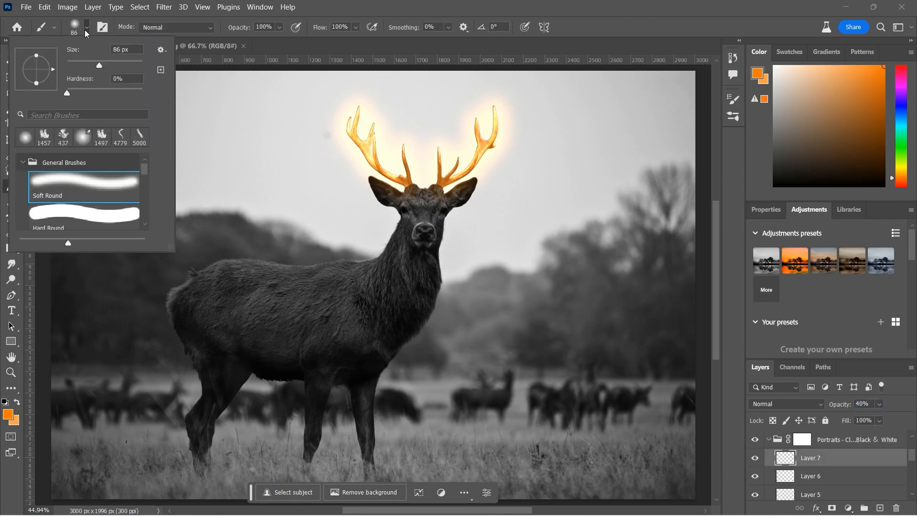
left_click_drag(101, 64, 133, 63)
left_click(87, 29)
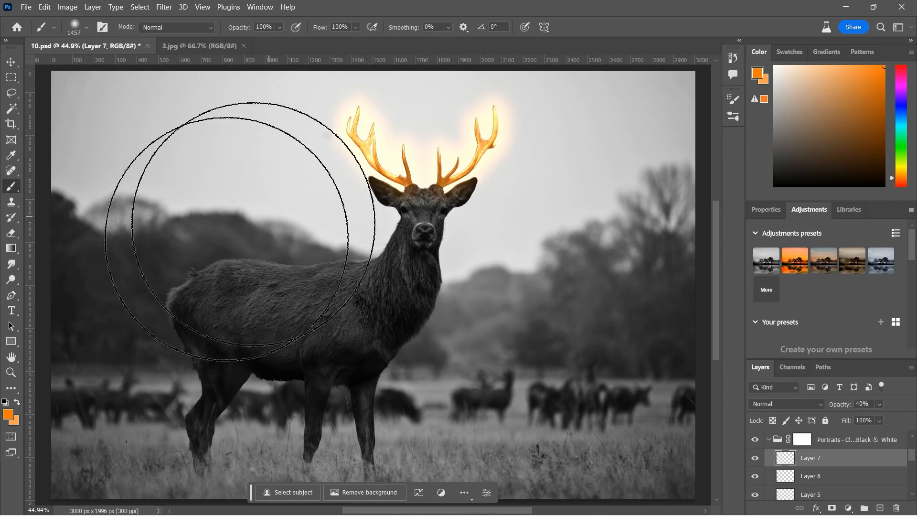
left_click(7, 414)
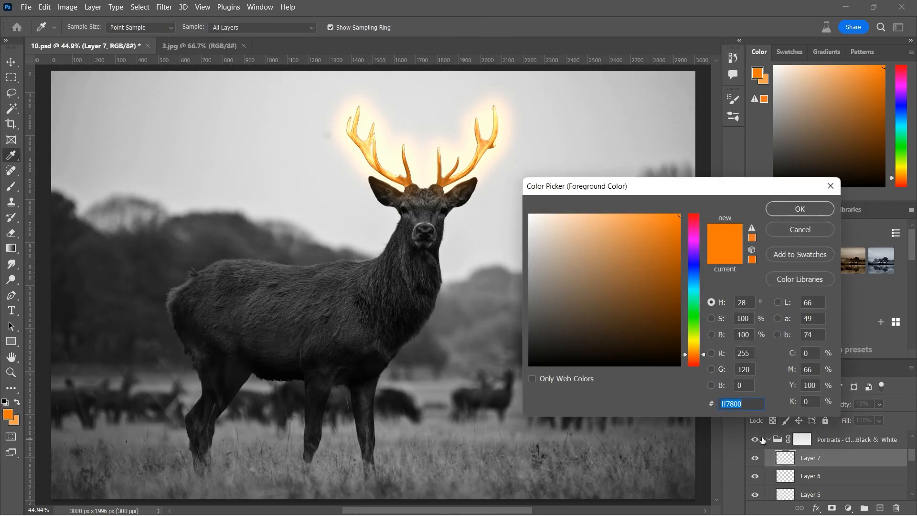
left_click(784, 227)
left_click(424, 151)
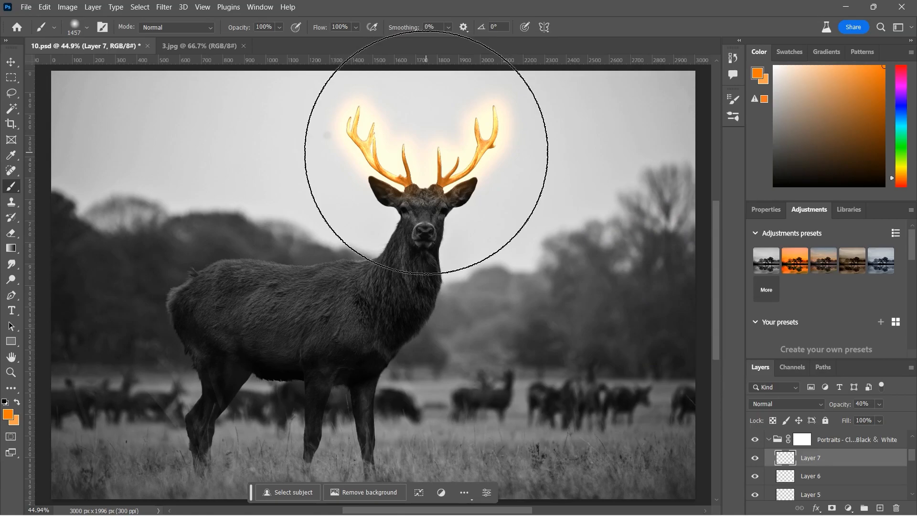
Step: Select Layer 6 and reduce the Soft Round brush size to 183 px
left_click(810, 475)
left_click(84, 34)
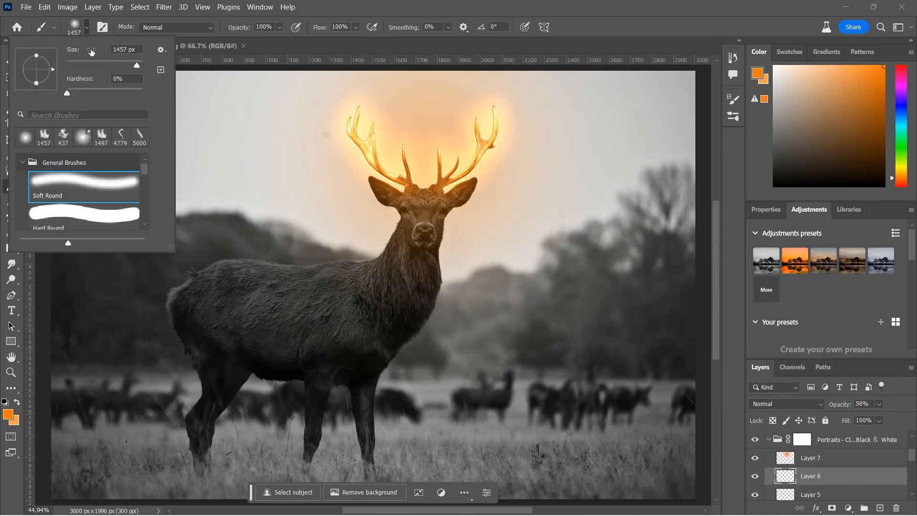
left_click_drag(101, 62, 121, 62)
left_click(90, 31)
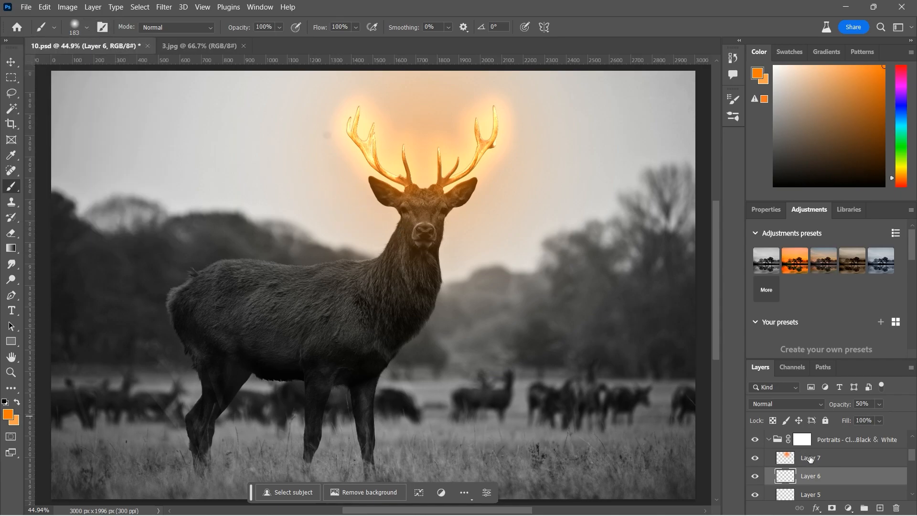
Step: Load the deer cutout on Layer 1 as a selection
scroll(810, 461, "down", 3)
scroll(776, 487, "up", 3)
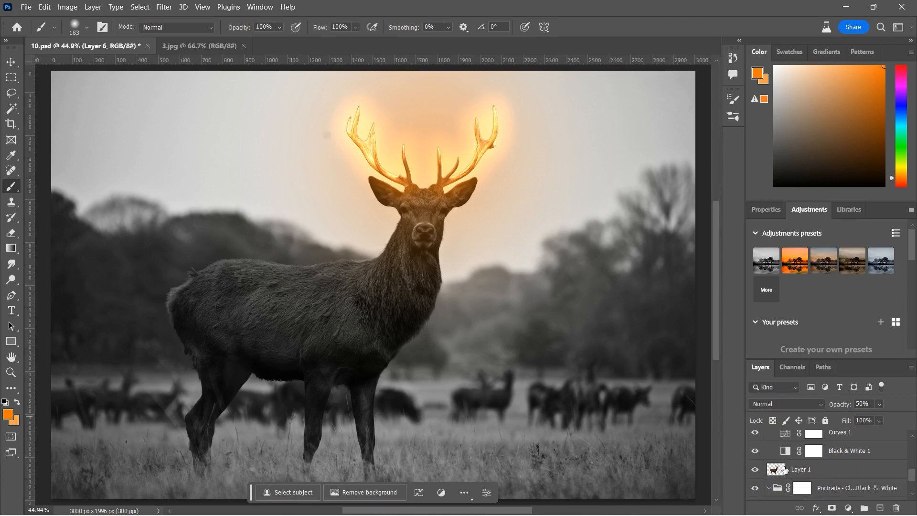
right_click(784, 469)
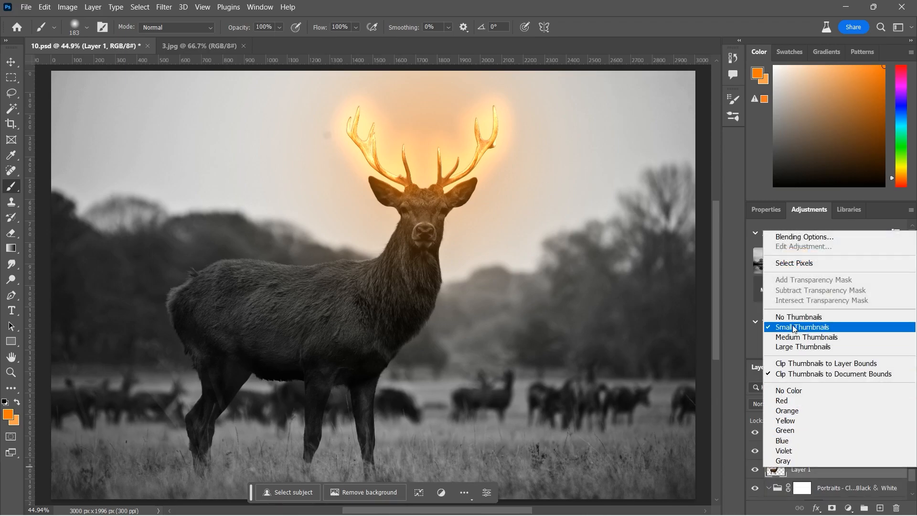
left_click(789, 261)
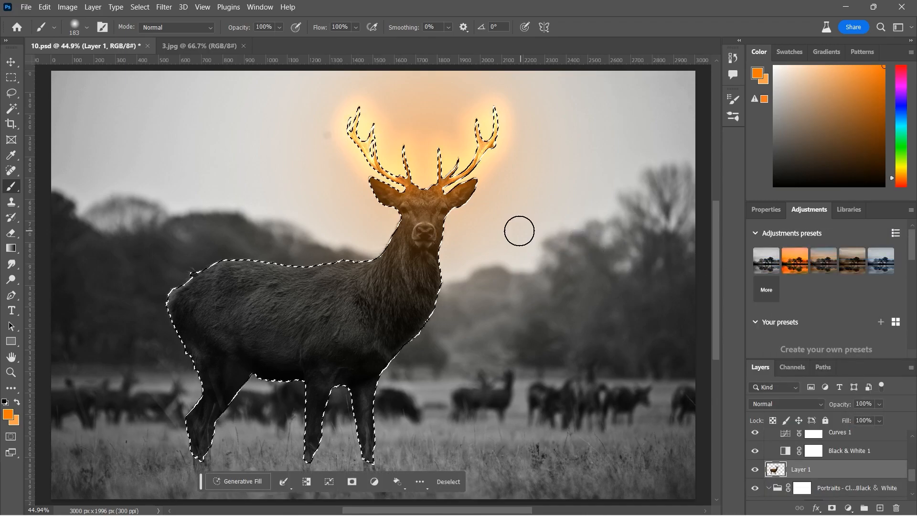
Step: Make Layer 6 the active layer and set the Soft Round brush size to 180 px
key("z")
left_click_drag(400, 224, 413, 221)
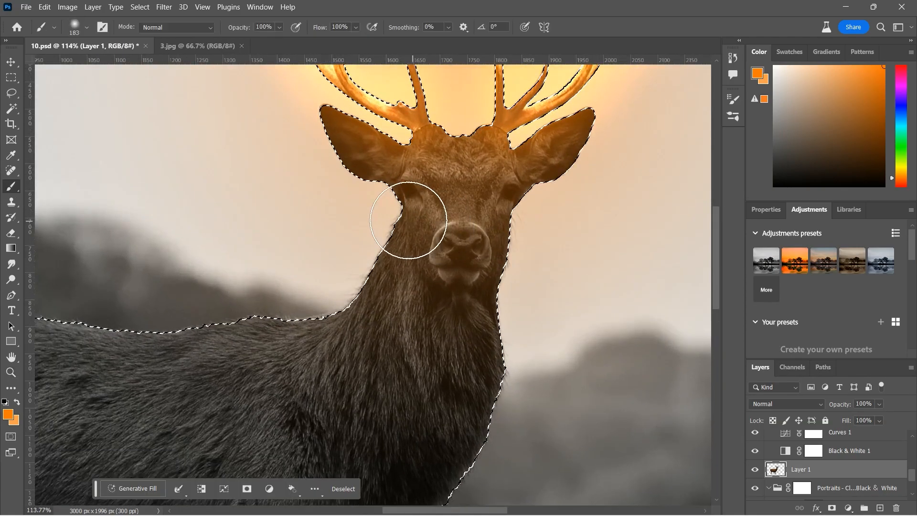
left_click(87, 27)
left_click_drag(118, 61, 114, 62)
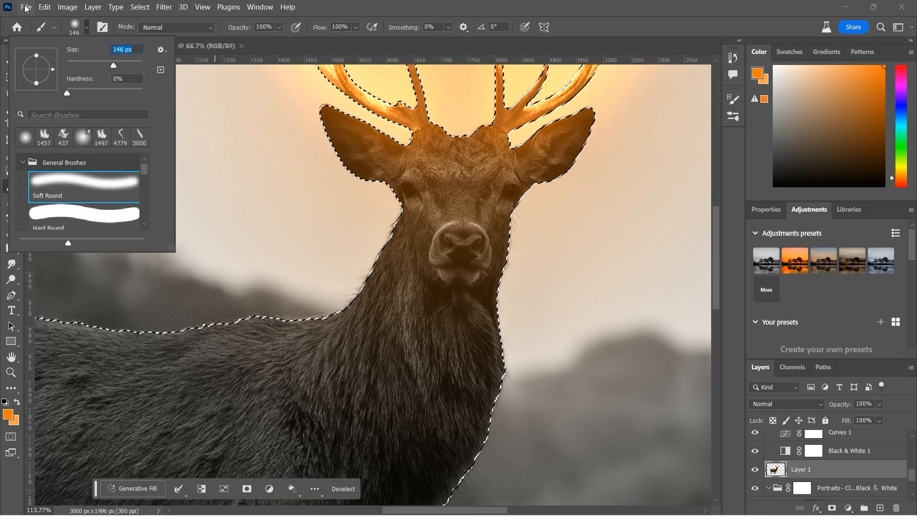
left_click(99, 44)
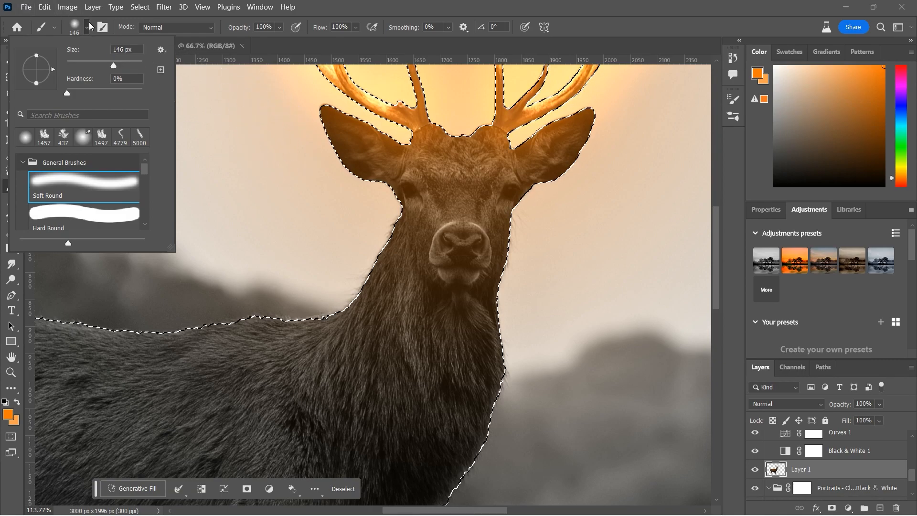
key("Return")
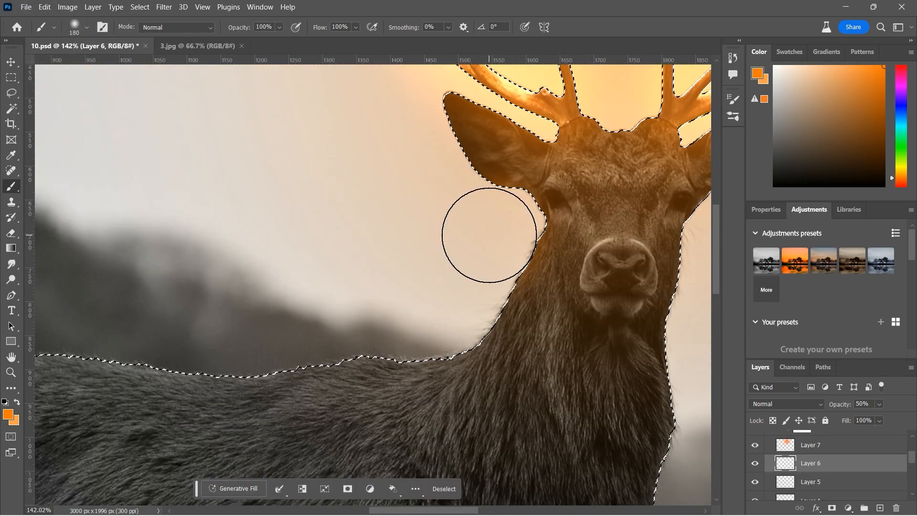
Step: Paint an orange rim light on Layer 6 along the deer's neck, back and chest within the selection, and deselect
left_click_drag(489, 235, 220, 325)
mouse_move(179, 327)
left_mouse_down()
mouse_move(310, 286)
mouse_move(191, 282)
left_mouse_up()
left_click_drag(191, 282, 283, 259)
left_click_drag(342, 248, 191, 248)
left_click_drag(90, 278, 140, 253)
left_click_drag(678, 186, 179, 108)
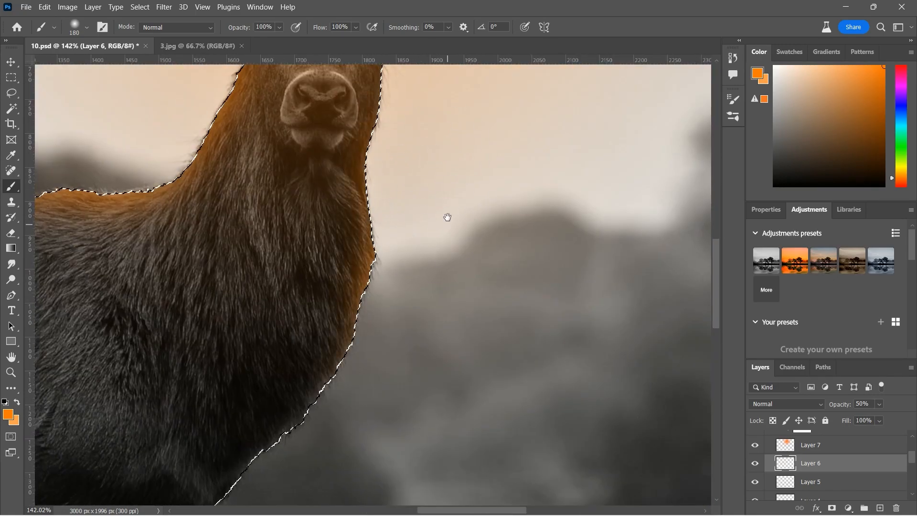
scroll(447, 226, "down", 3)
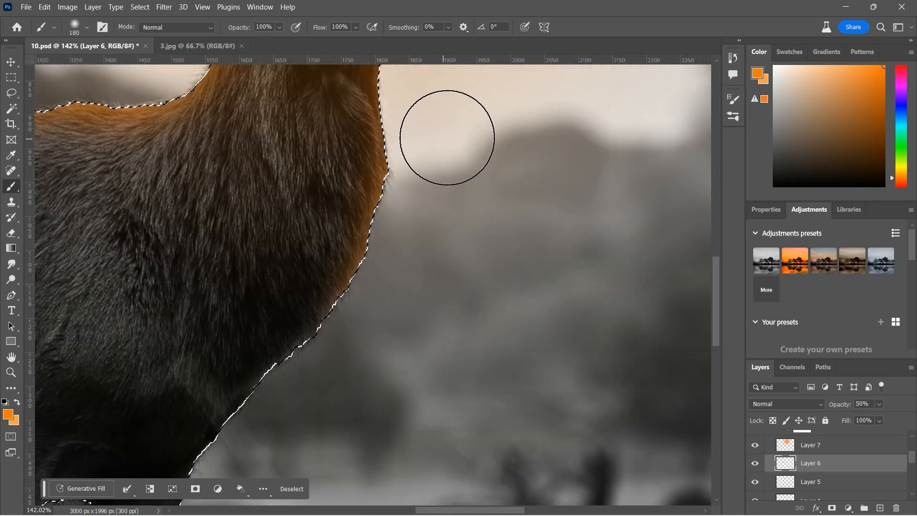
left_click_drag(460, 134, 406, 143)
left_click_drag(456, 156, 467, 317)
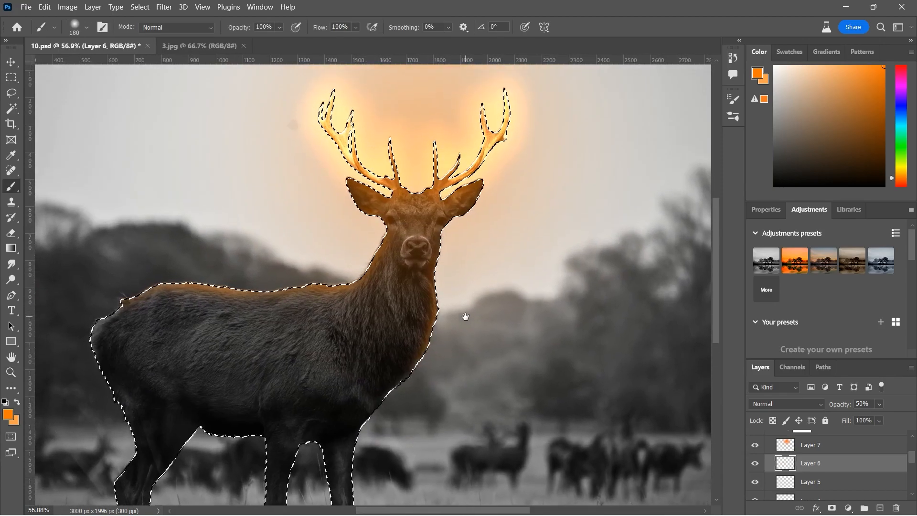
key("z")
left_click(365, 32)
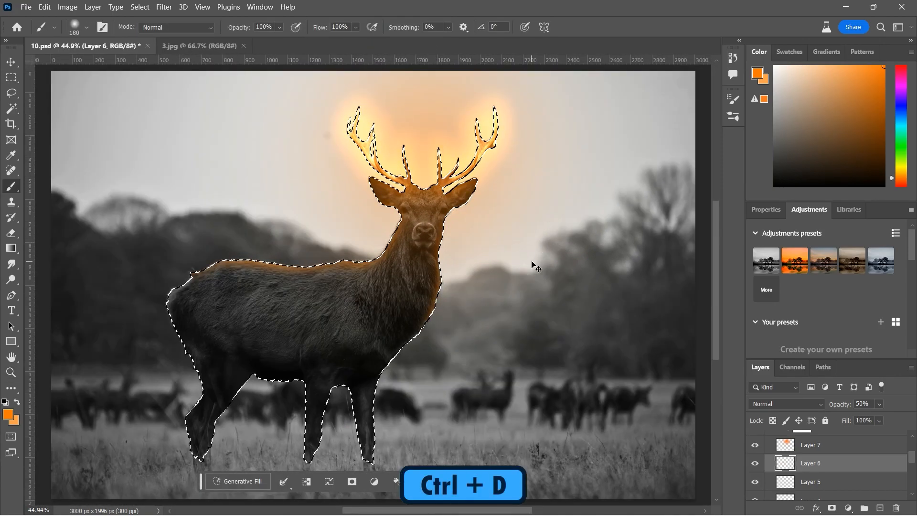
key("ctrl+d")
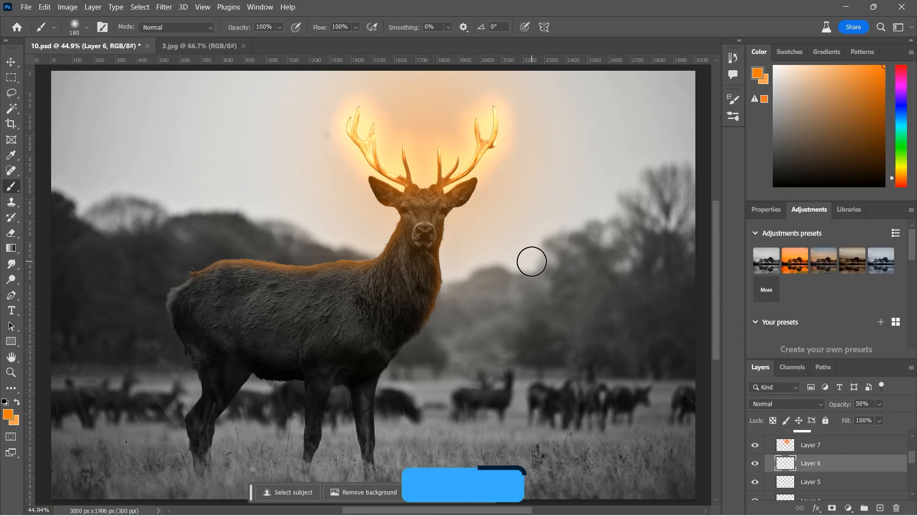
Step: Make Layer 4 active and paint orange light across the deer's back and flank with the Soft Round brush
left_click(839, 487)
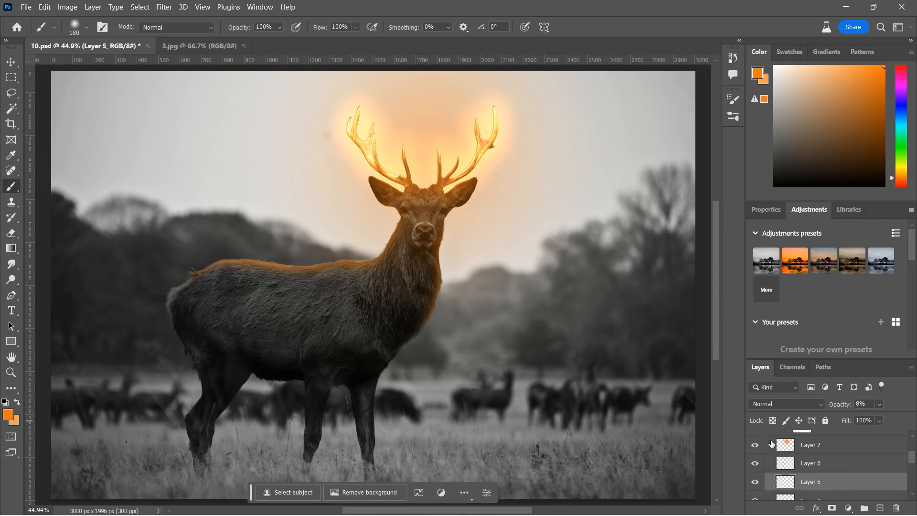
scroll(801, 464, "down", 2)
left_click(809, 454)
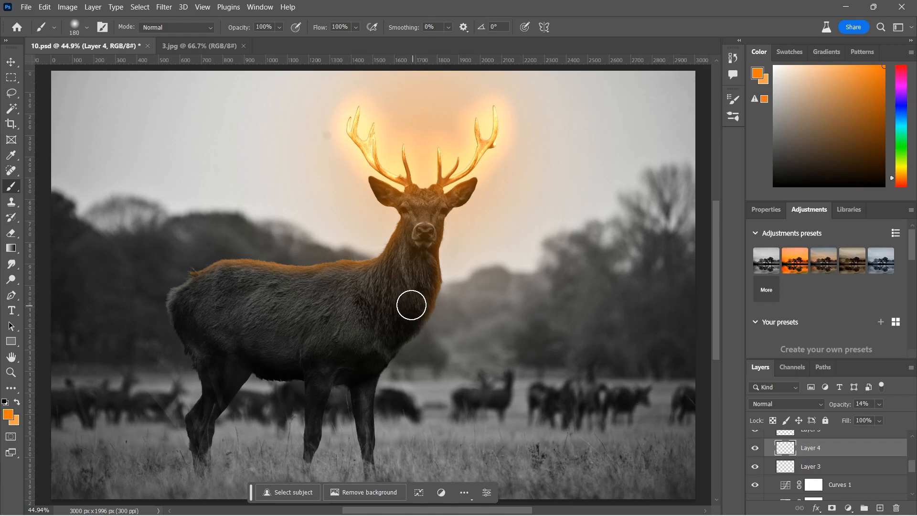
scroll(354, 288, "up", 5)
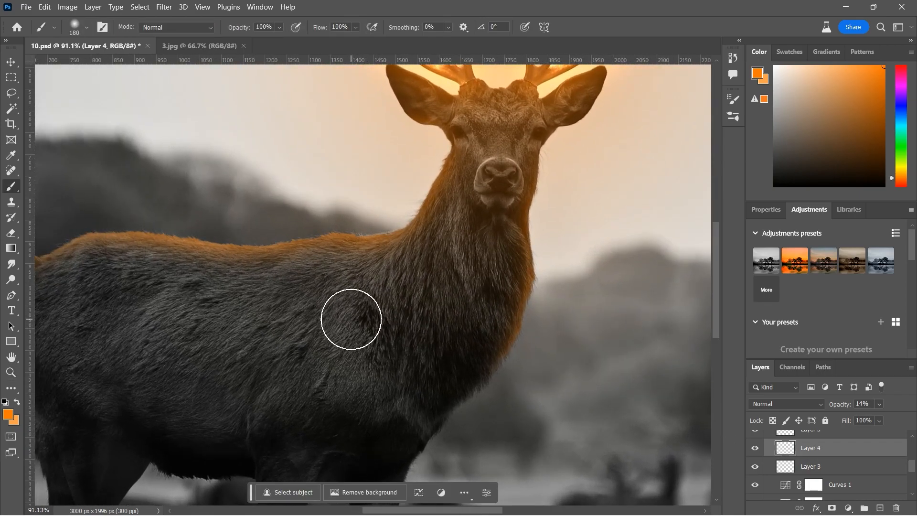
left_click_drag(309, 324, 396, 324)
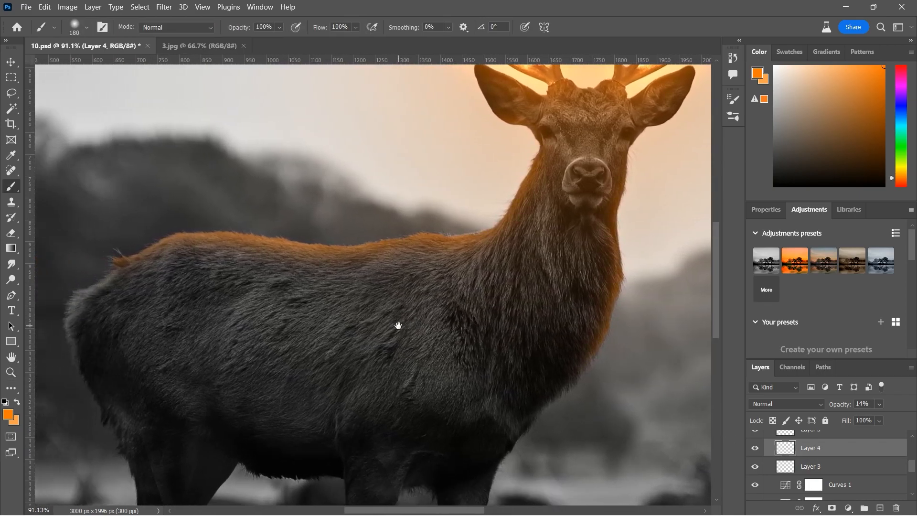
left_click(491, 269)
mouse_move(339, 315)
left_mouse_down()
mouse_move(269, 317)
mouse_move(233, 282)
mouse_move(270, 352)
mouse_move(356, 348)
mouse_move(314, 375)
left_mouse_up()
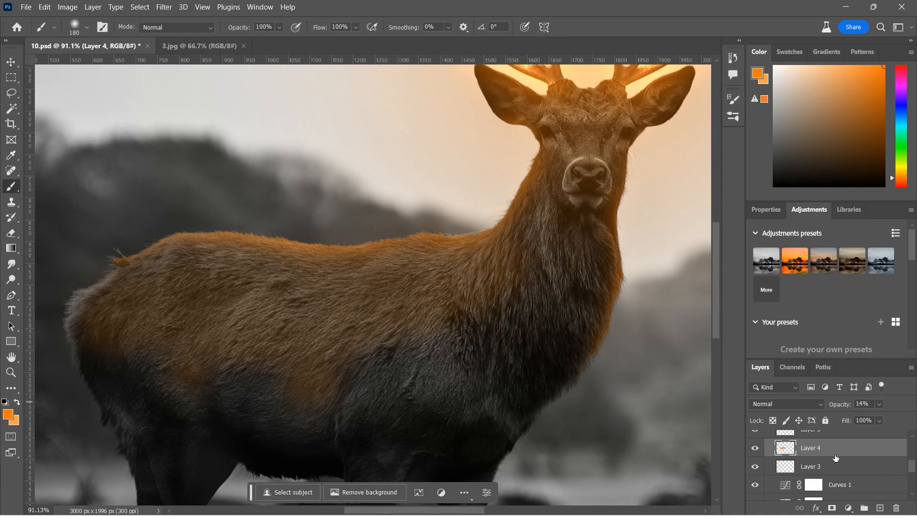
Step: Make Layer 5 active, set the Soft Round brush size to 88 px and paint more orange light over the deer's upper body
scroll(835, 458, "up", 3)
left_click(826, 485)
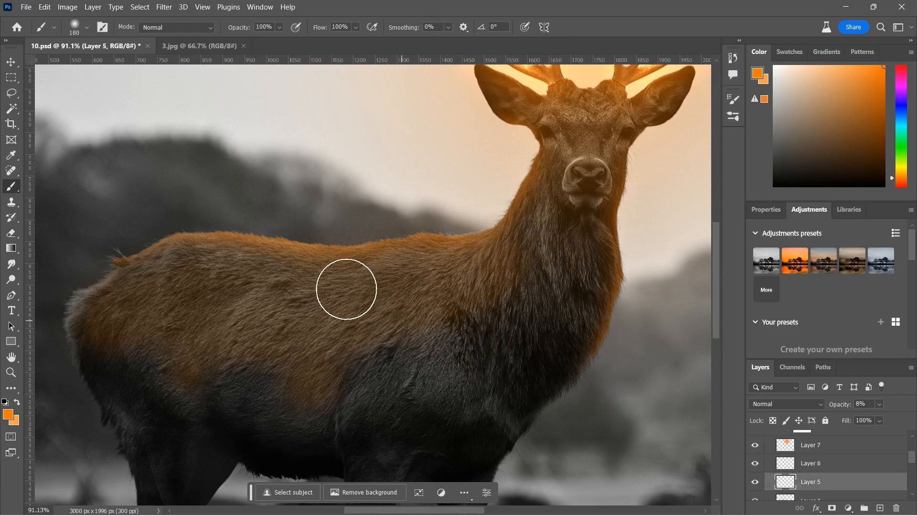
left_click(87, 28)
left_click_drag(109, 62, 99, 60)
left_click(87, 28)
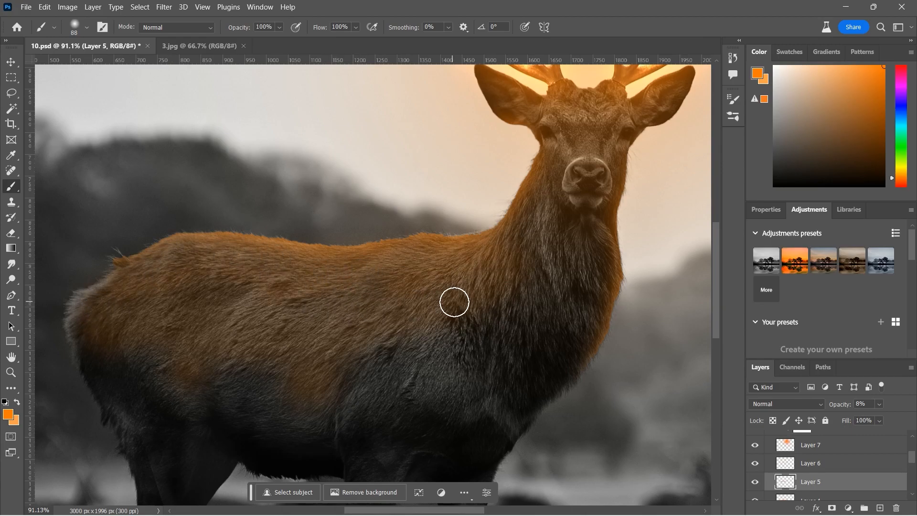
Step: Make Layer 3 active and set the Soft Round brush size to 75 px
scroll(767, 452, "down", 3)
left_click(823, 466)
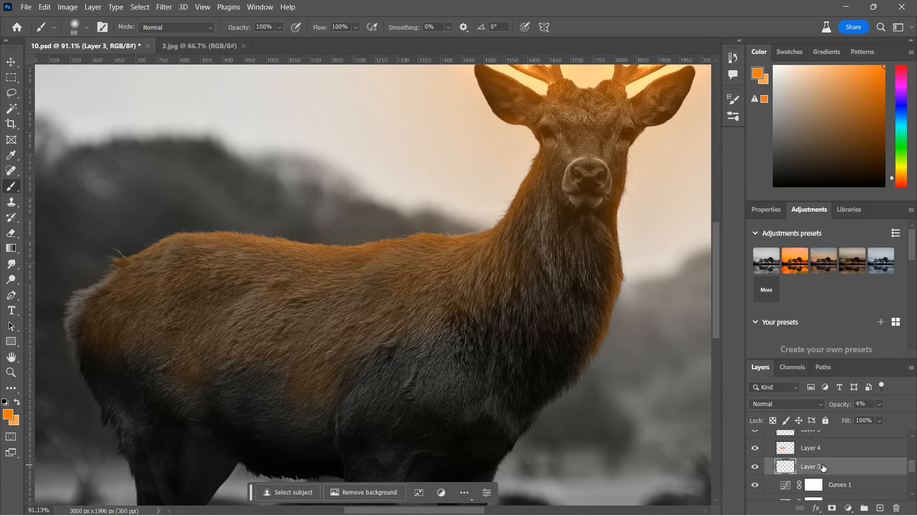
left_click(86, 30)
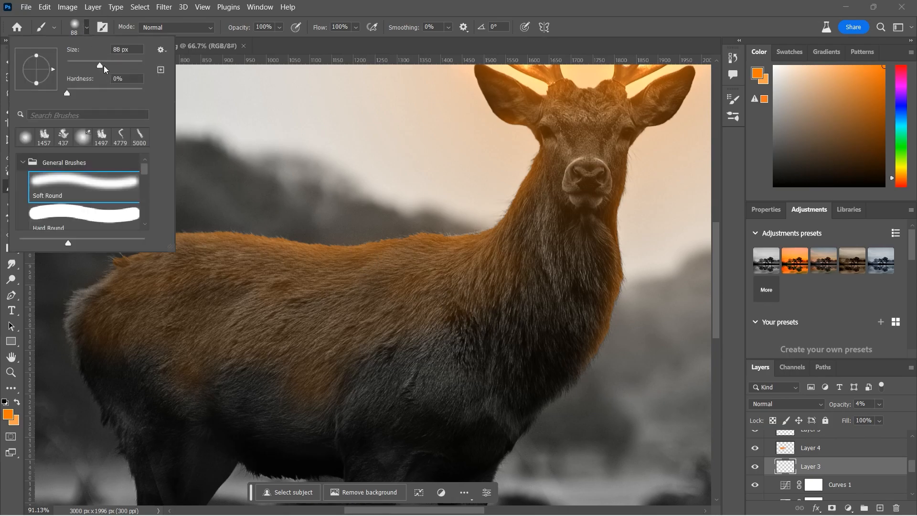
left_click(96, 61)
left_click(86, 32)
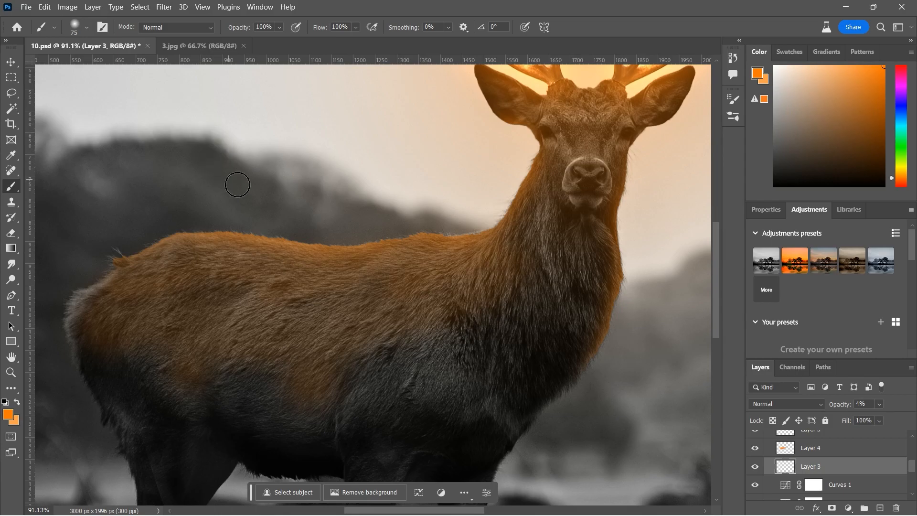
Step: Swap the foreground colour to the lighter orange #ffa04b and paint faint light on Layer 3 over the deer's lower flank and chest
left_click_drag(371, 334, 359, 216)
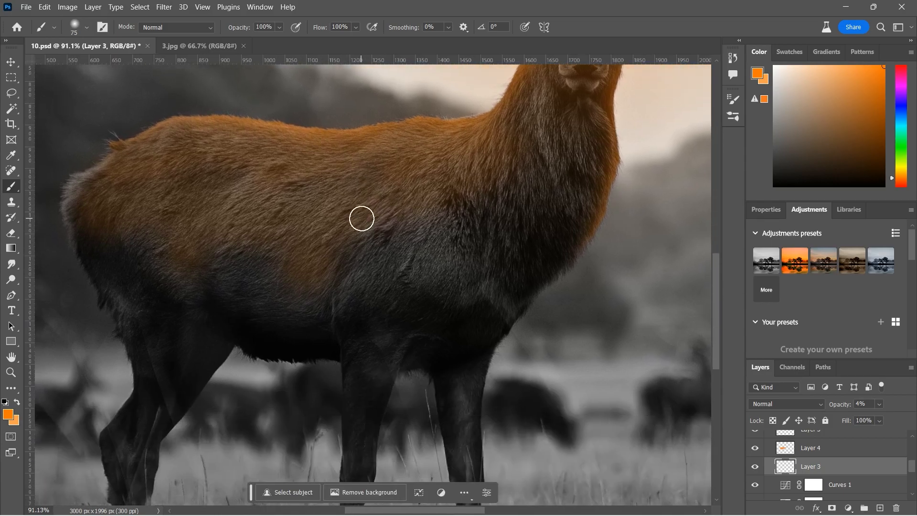
left_click(18, 403)
left_click(8, 414)
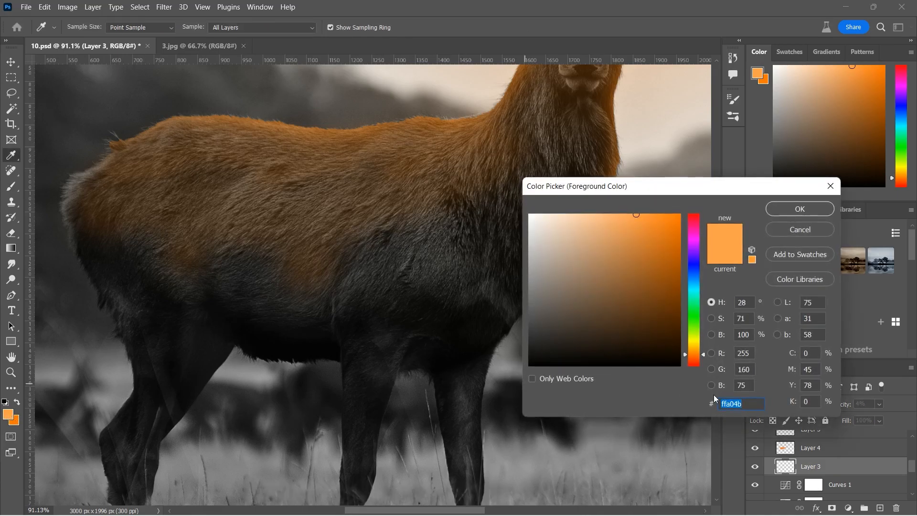
left_click(798, 230)
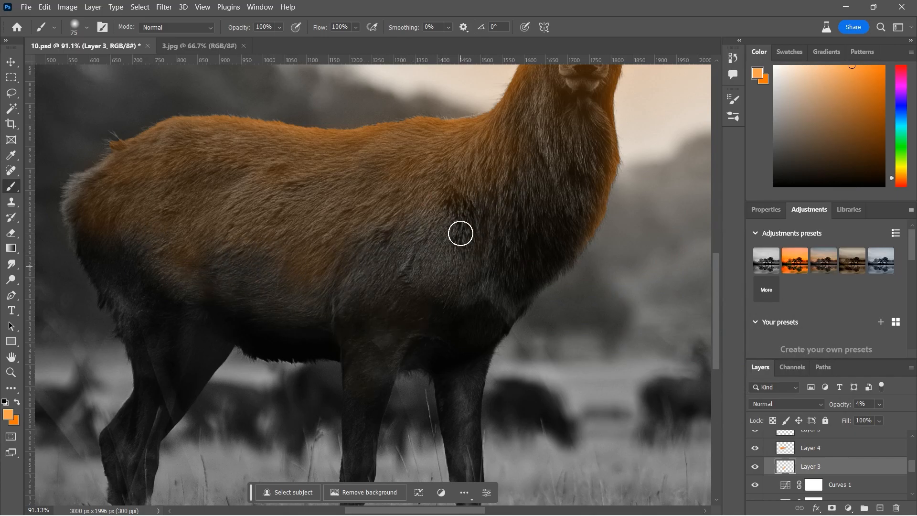
key("z")
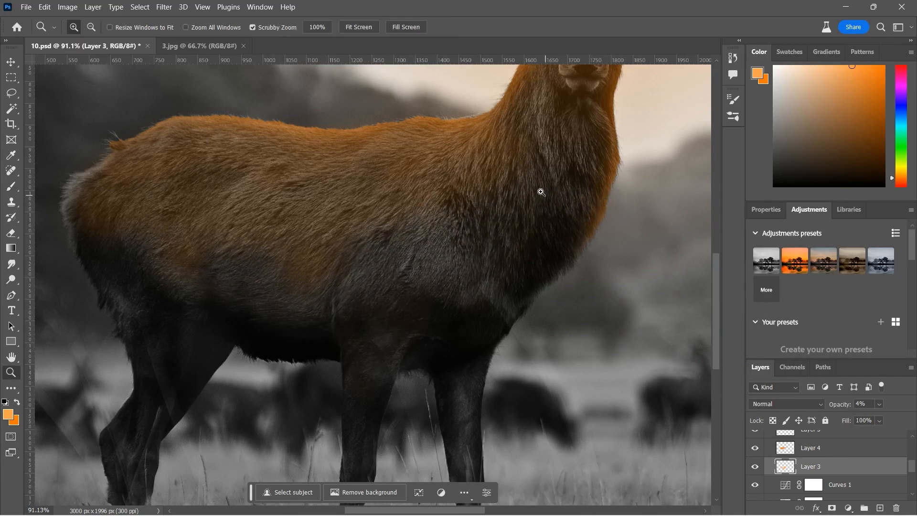
left_click(358, 27)
key("b")
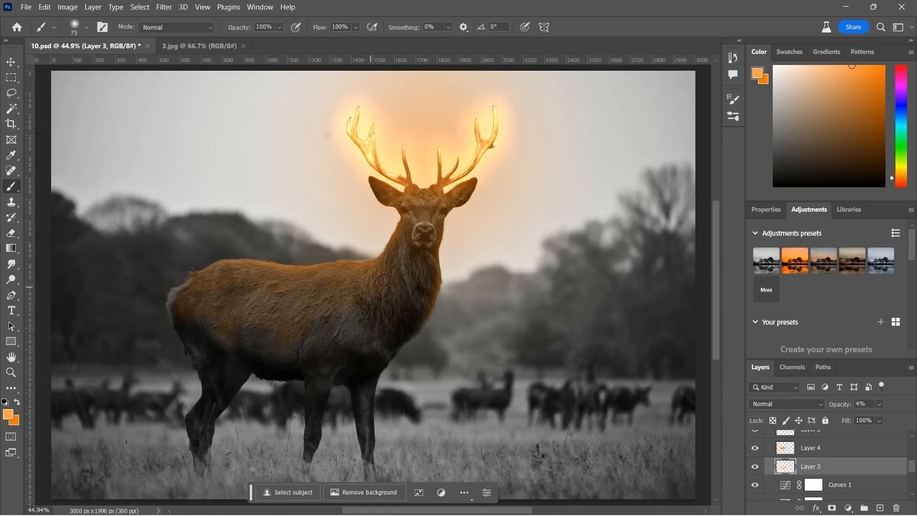
Step: Copy the sparks image from 3.jpg into 10.psd and move its layer to the top of the layer stack
left_click(181, 46)
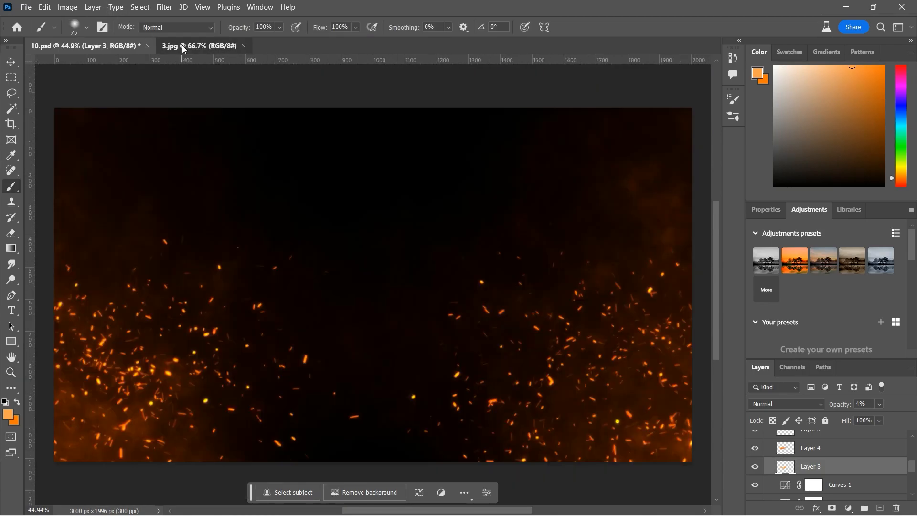
left_click(10, 61)
mouse_move(250, 176)
left_mouse_down()
mouse_move(229, 128)
mouse_move(229, 210)
mouse_move(130, 46)
left_mouse_up()
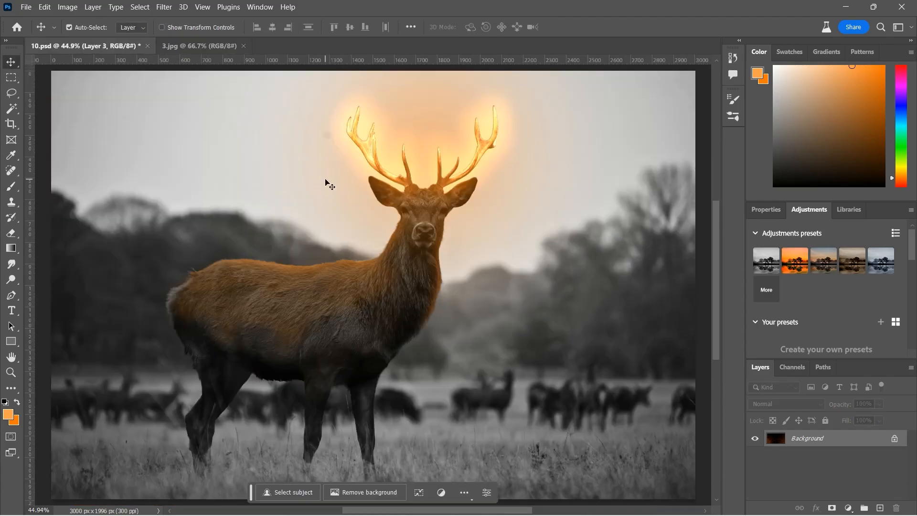
left_click_drag(327, 182, 326, 183)
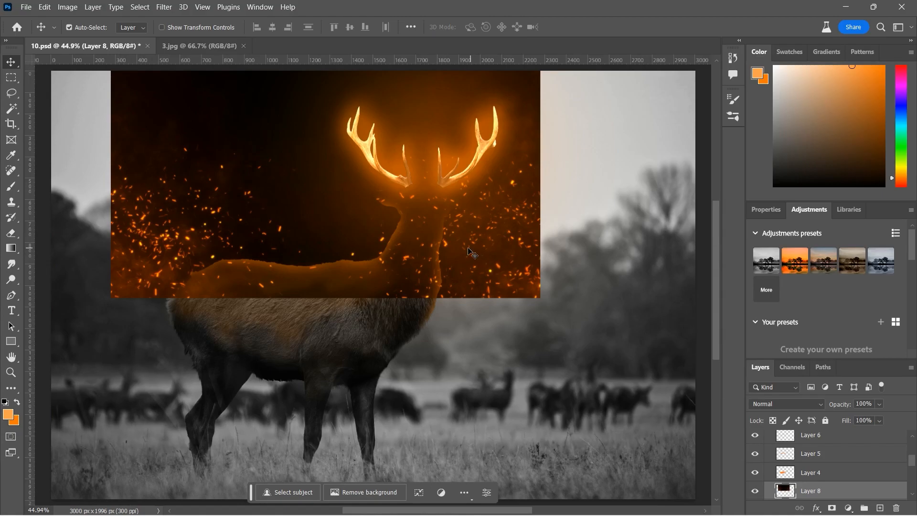
left_click_drag(812, 492, 808, 432)
Step: Scale the sparks layer to 184.34% and position it to cover the whole canvas
key("ctrl+t")
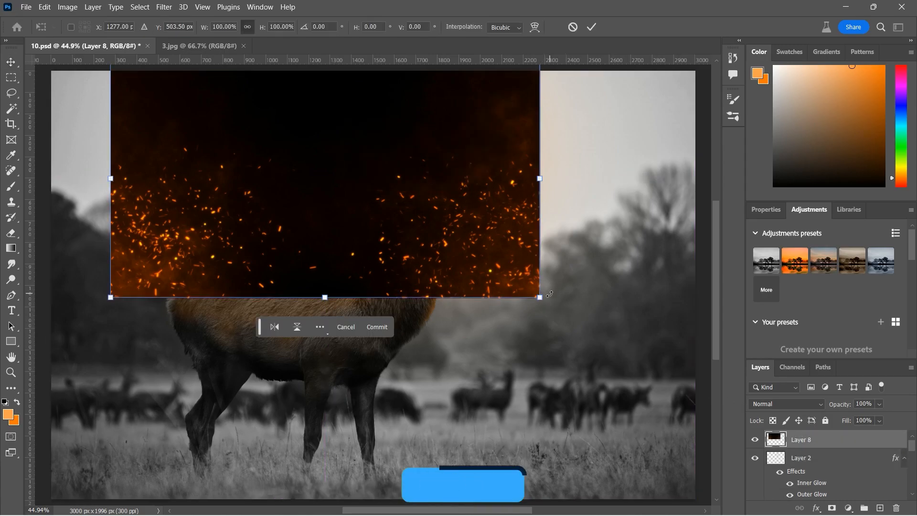
left_click_drag(541, 299, 688, 380)
left_click_drag(398, 380, 399, 499)
left_click_drag(431, 313, 405, 316)
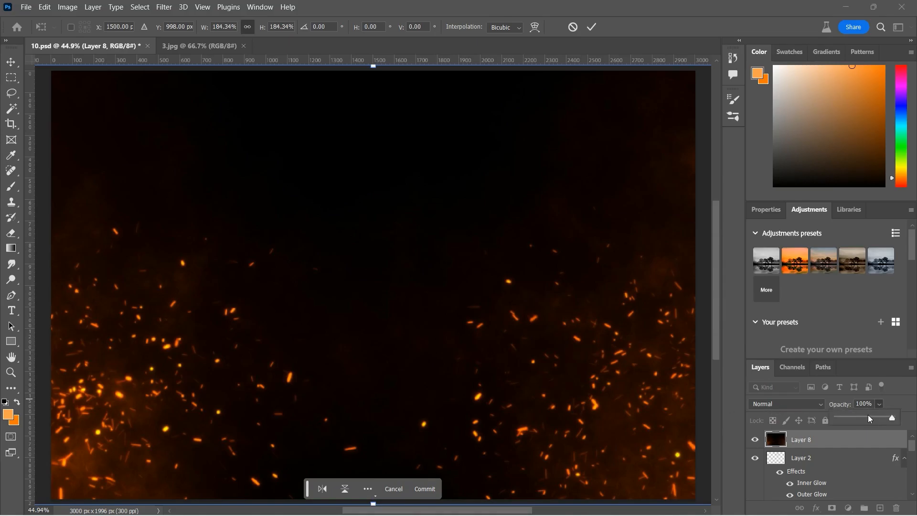
Step: Set the sparks layer's opacity to 60% and its blend mode to Screen, and apply the transform
left_click_drag(865, 419, 872, 419)
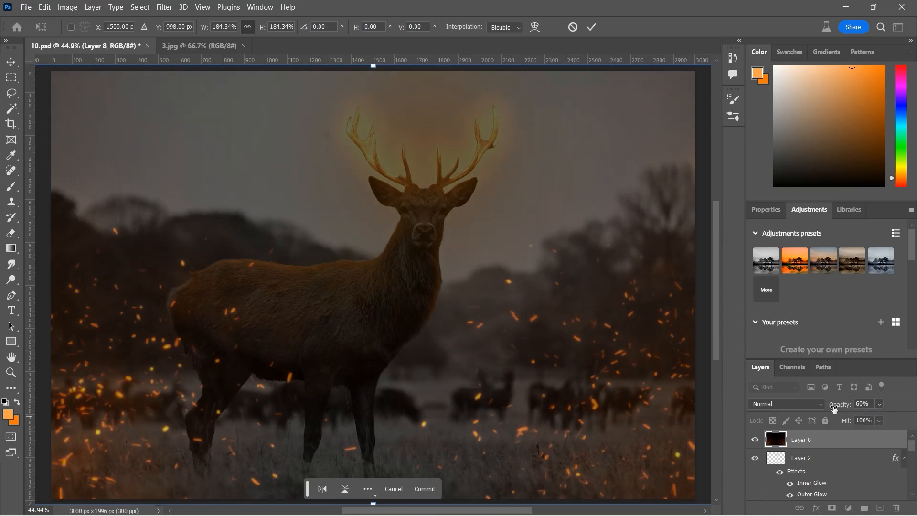
left_click(817, 405)
left_click(787, 315)
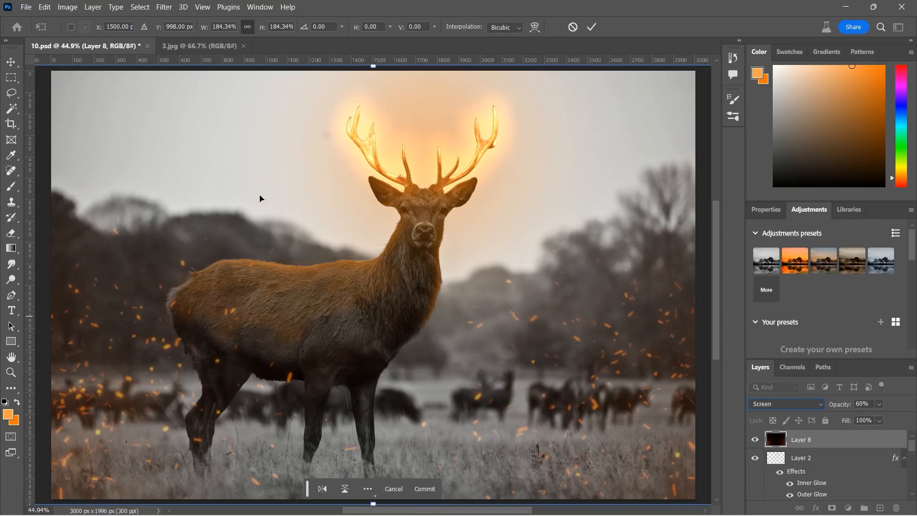
left_click(10, 69)
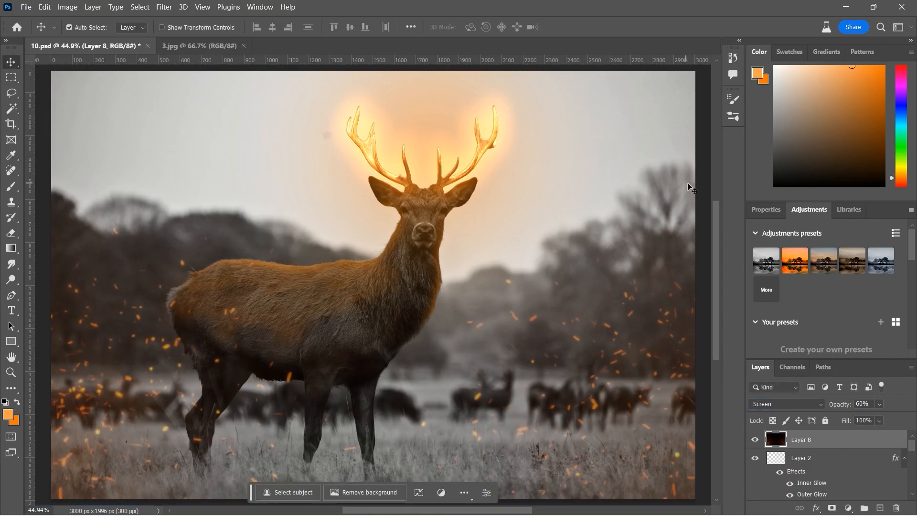
key("z")
key("v")
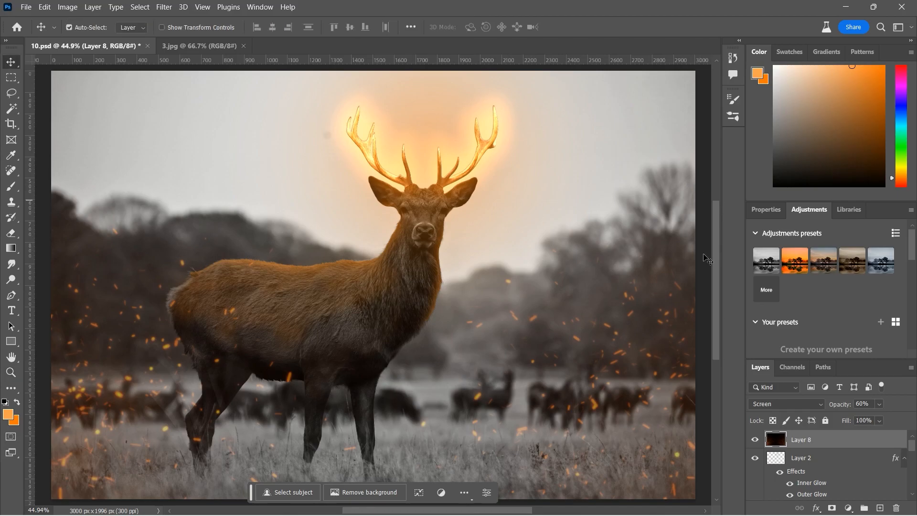